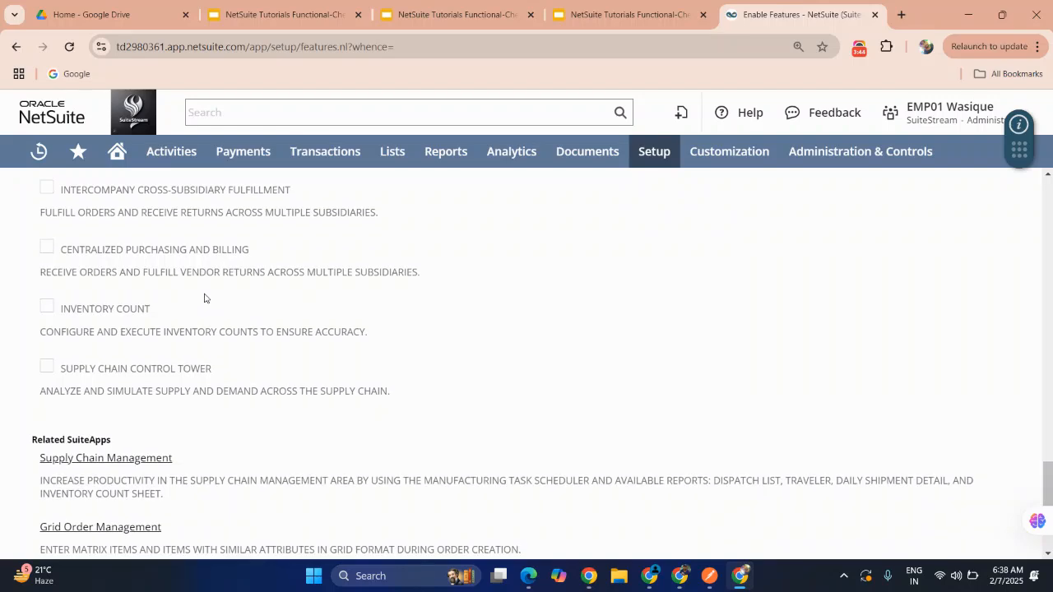
Step: Review the Items & Inventory features from the supply chain options back up to the Items section
{"action": "scroll", "coordinate": [205, 298], "scroll_direction": "up", "scroll_amount": 2}
{"action": "scroll", "coordinate": [205, 298], "scroll_direction": "up", "scroll_amount": 4}
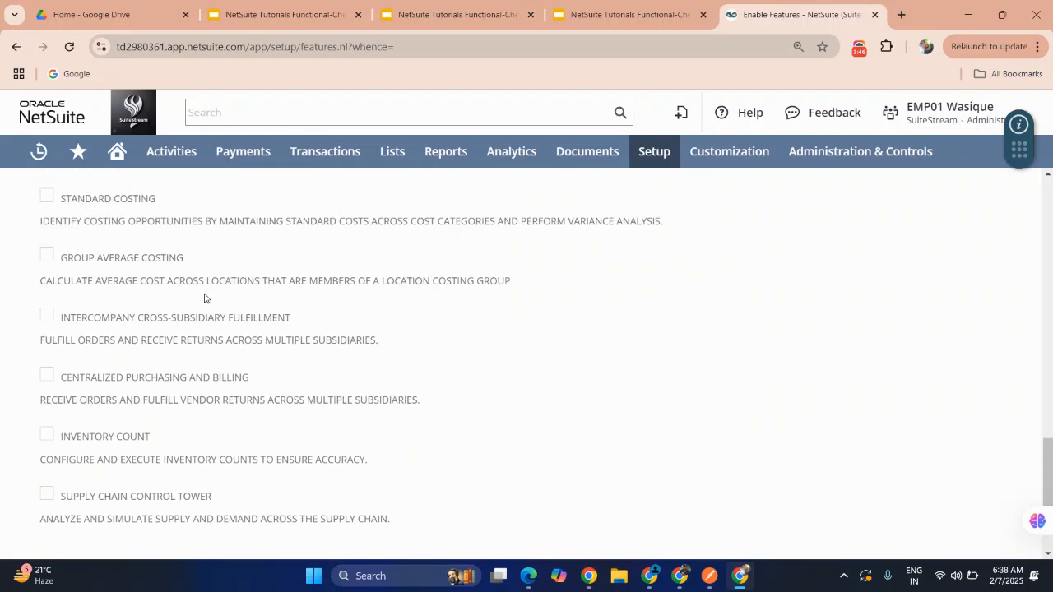
{"action": "scroll", "coordinate": [205, 299], "scroll_direction": "up", "scroll_amount": 5}
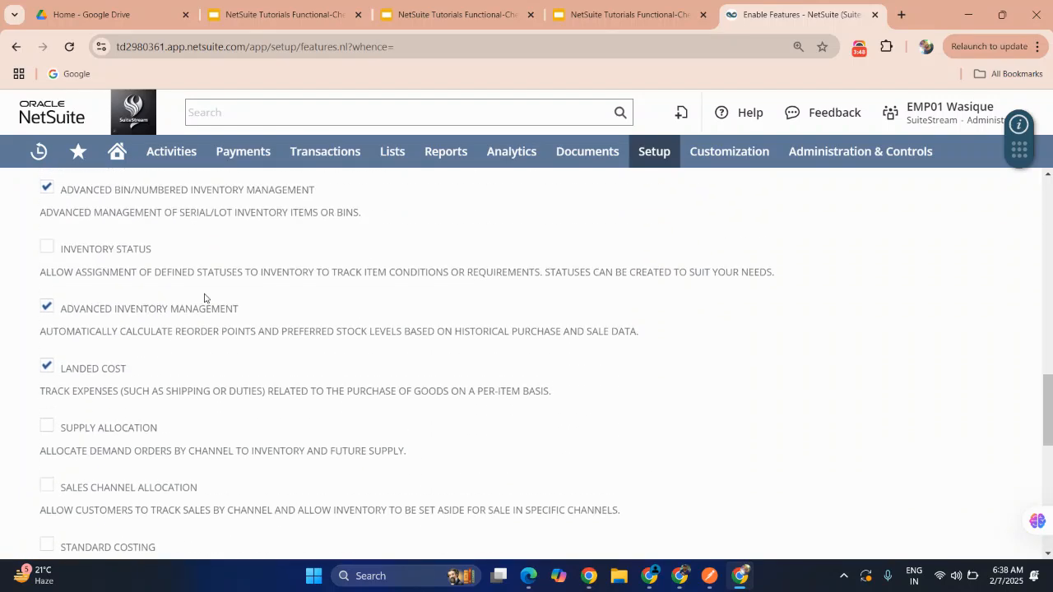
{"action": "scroll", "coordinate": [205, 298], "scroll_direction": "up", "scroll_amount": 1}
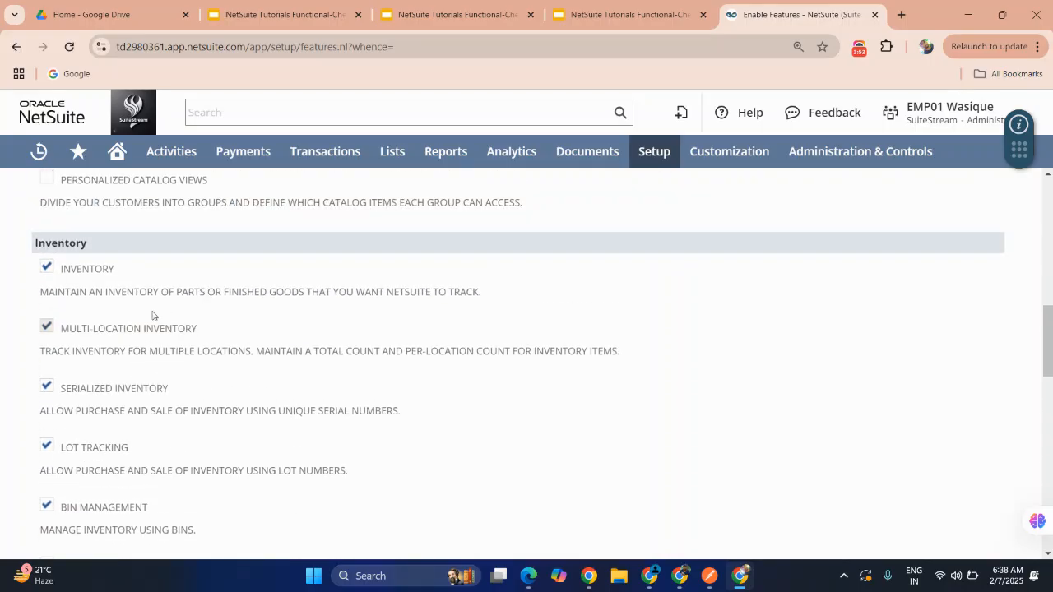
{"action": "scroll", "coordinate": [174, 435], "scroll_direction": "up", "scroll_amount": 3}
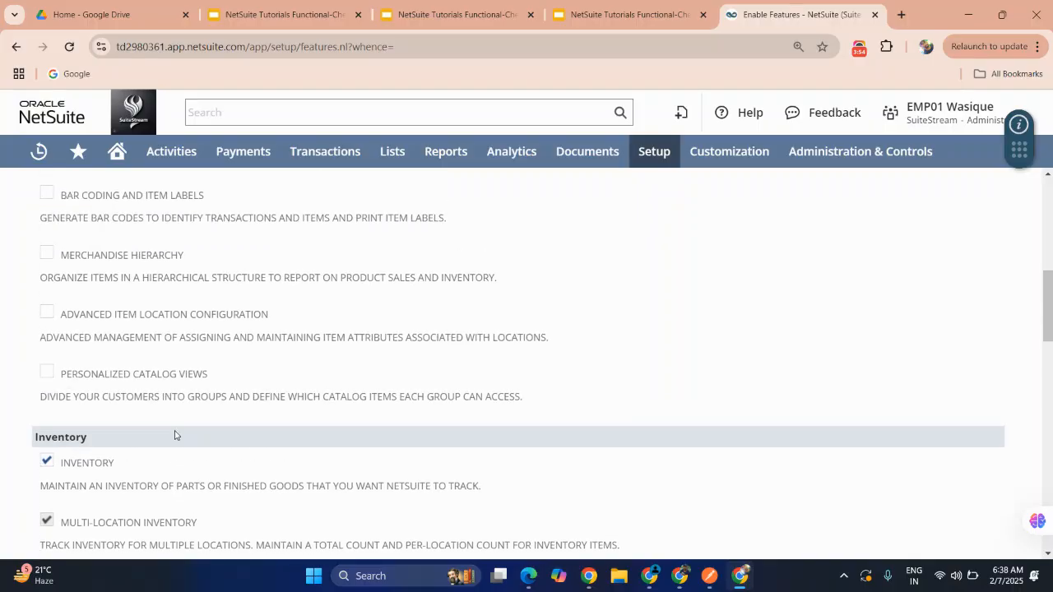
{"action": "scroll", "coordinate": [175, 435], "scroll_direction": "up", "scroll_amount": 2}
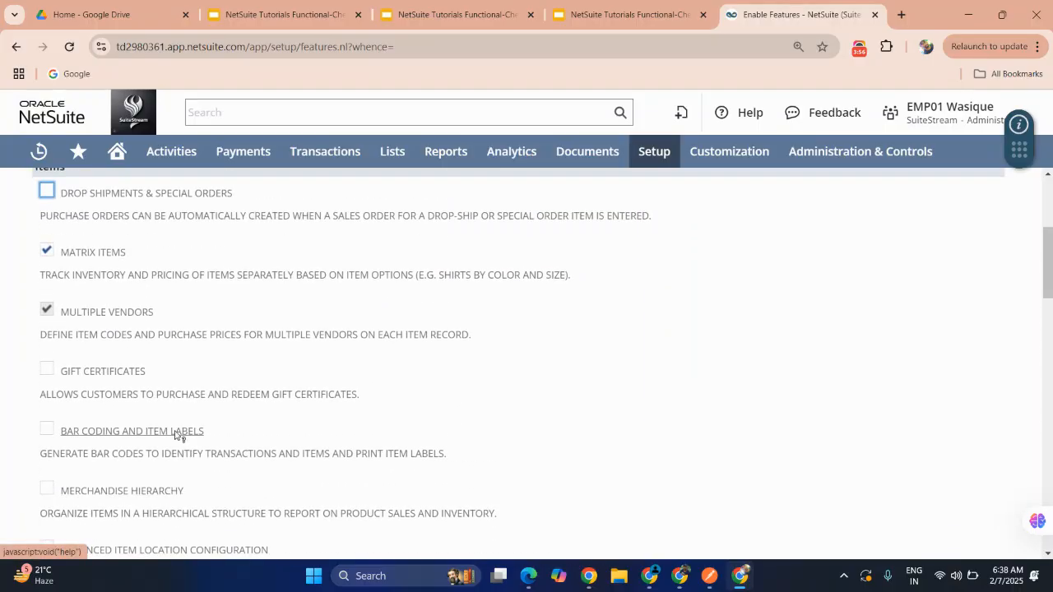
{"action": "scroll", "coordinate": [175, 435], "scroll_direction": "up", "scroll_amount": 1}
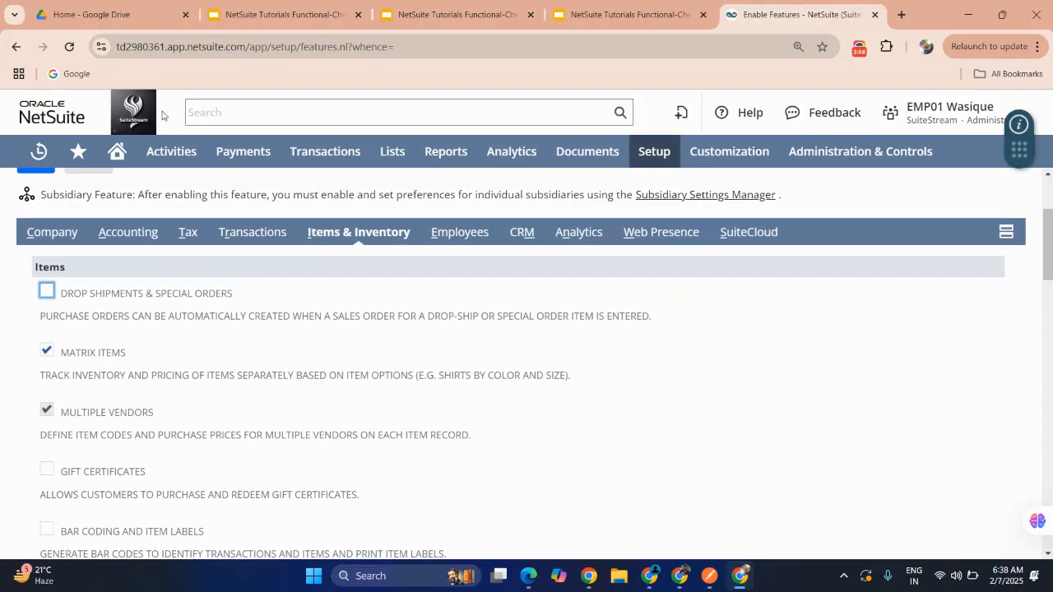
Step: Check the pricing prerequisites on the Item Master: Pricing slide and return to the Enable Features page
{"action": "left_click", "coordinate": [240, 18]}
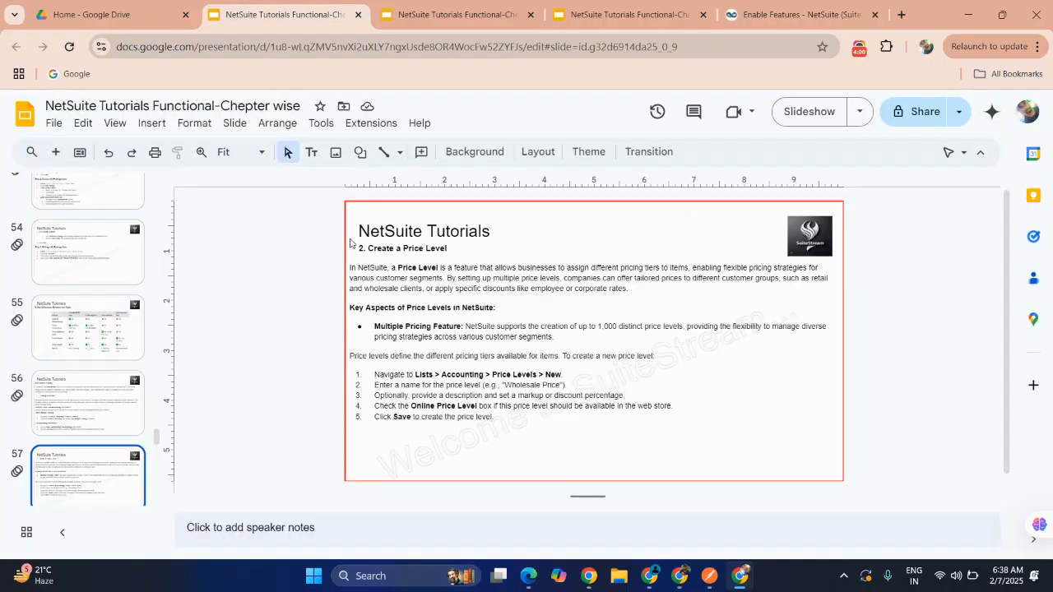
{"action": "key", "text": "Up"}
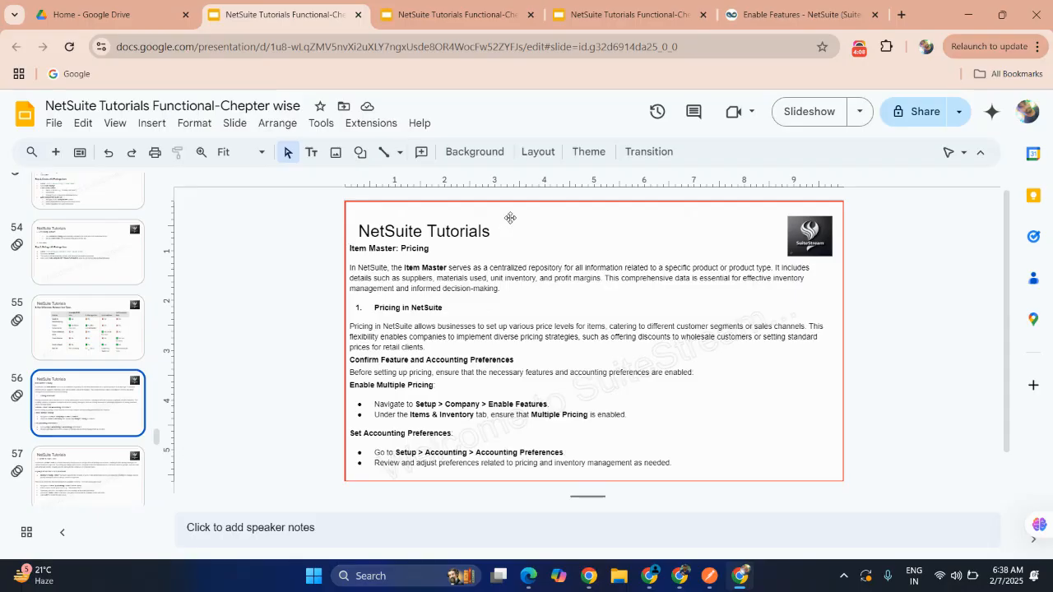
{"action": "left_click", "coordinate": [779, 16]}
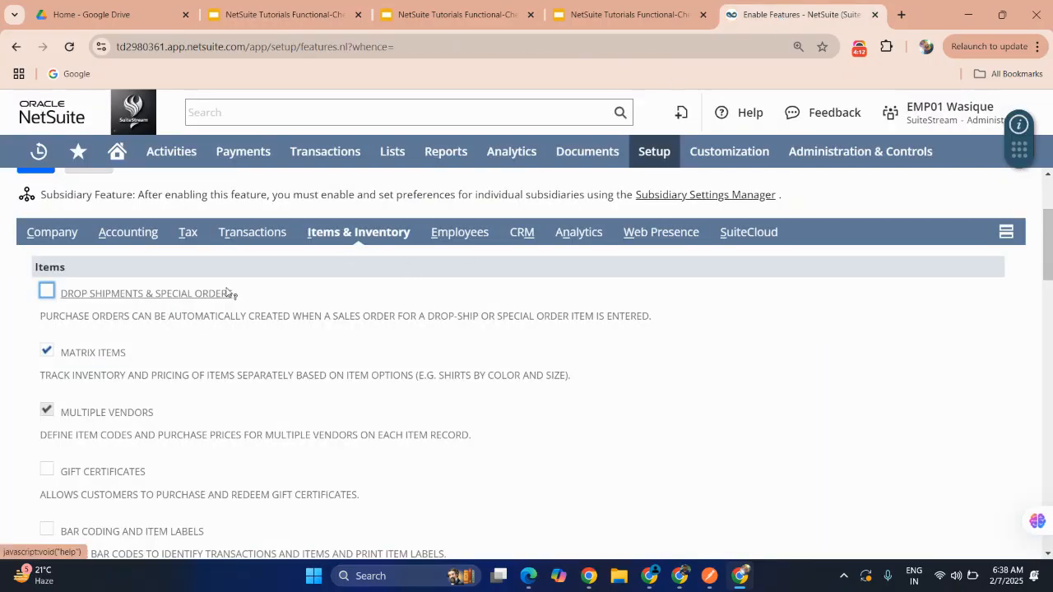
Step: Look through the whole Items & Inventory feature list for the Multiple Pricing option
{"action": "scroll", "coordinate": [225, 290], "scroll_direction": "down", "scroll_amount": 2}
{"action": "scroll", "coordinate": [227, 291], "scroll_direction": "down", "scroll_amount": 5}
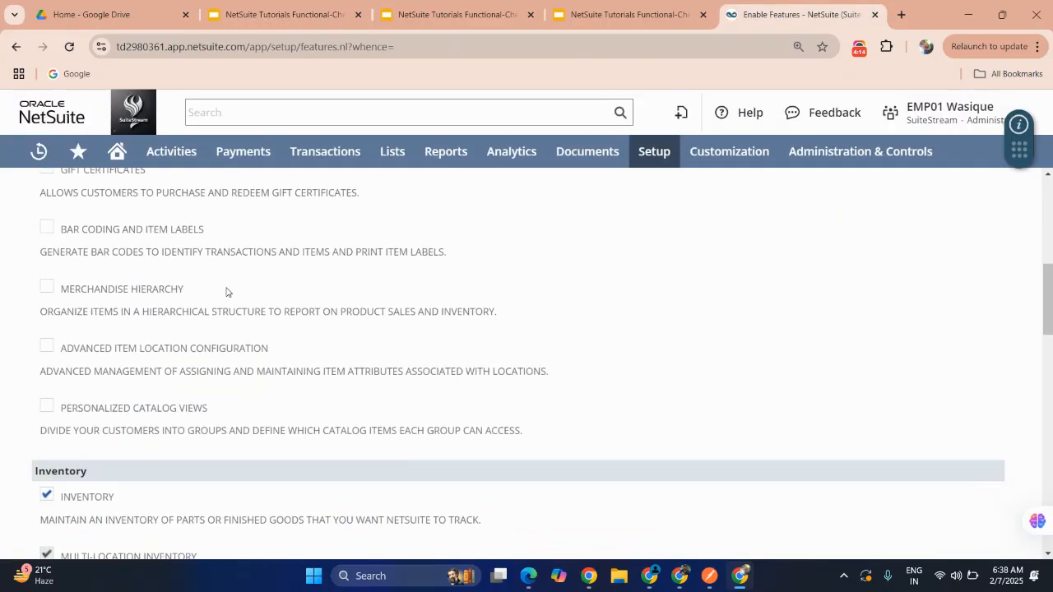
{"action": "scroll", "coordinate": [227, 291], "scroll_direction": "down", "scroll_amount": 2}
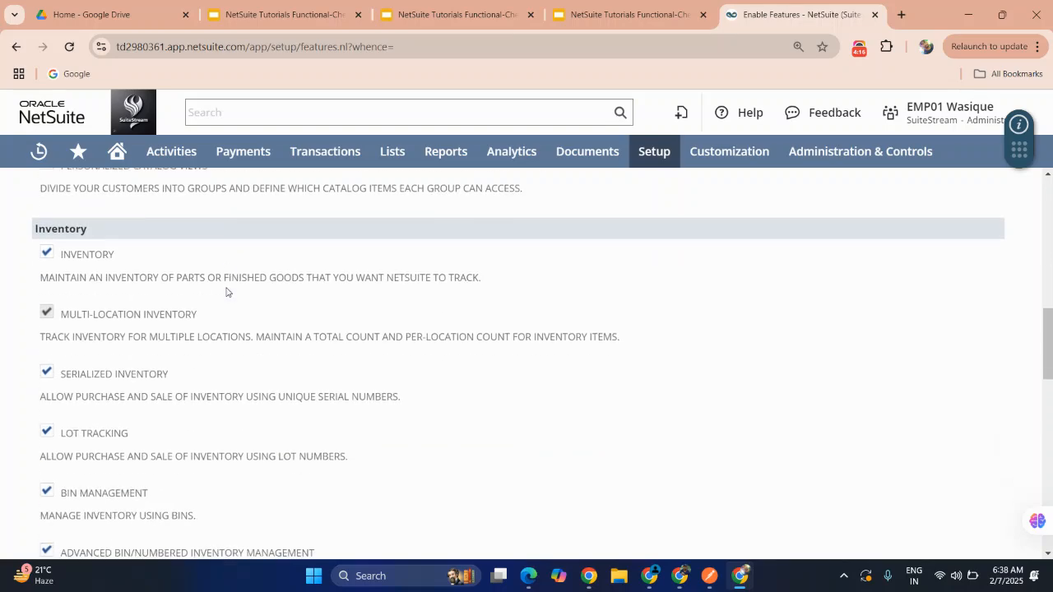
{"action": "scroll", "coordinate": [227, 292], "scroll_direction": "down", "scroll_amount": 2}
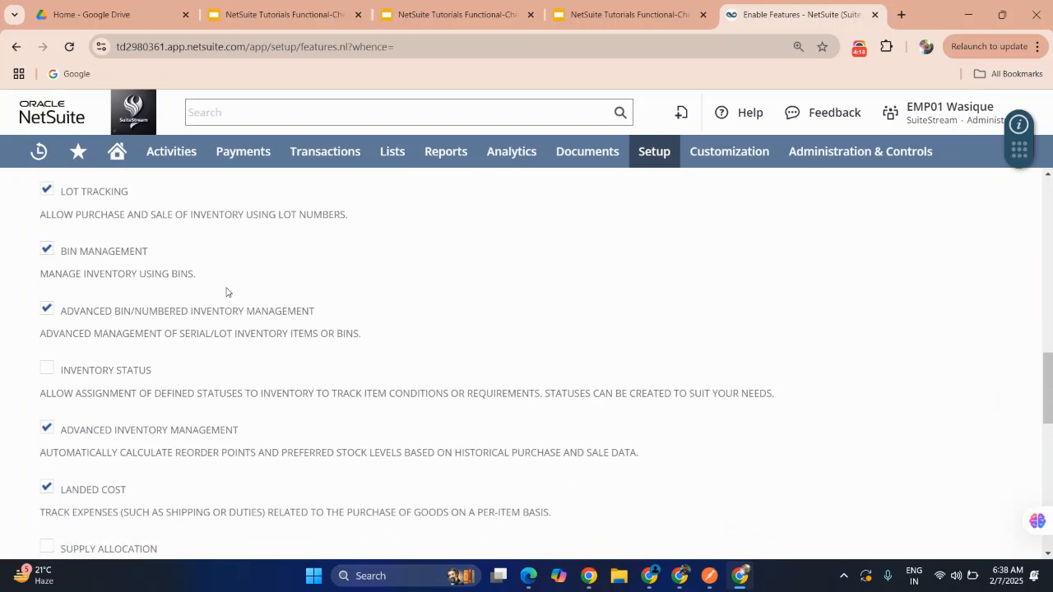
{"action": "scroll", "coordinate": [227, 292], "scroll_direction": "down", "scroll_amount": 2}
{"action": "scroll", "coordinate": [227, 292], "scroll_direction": "down", "scroll_amount": 2}
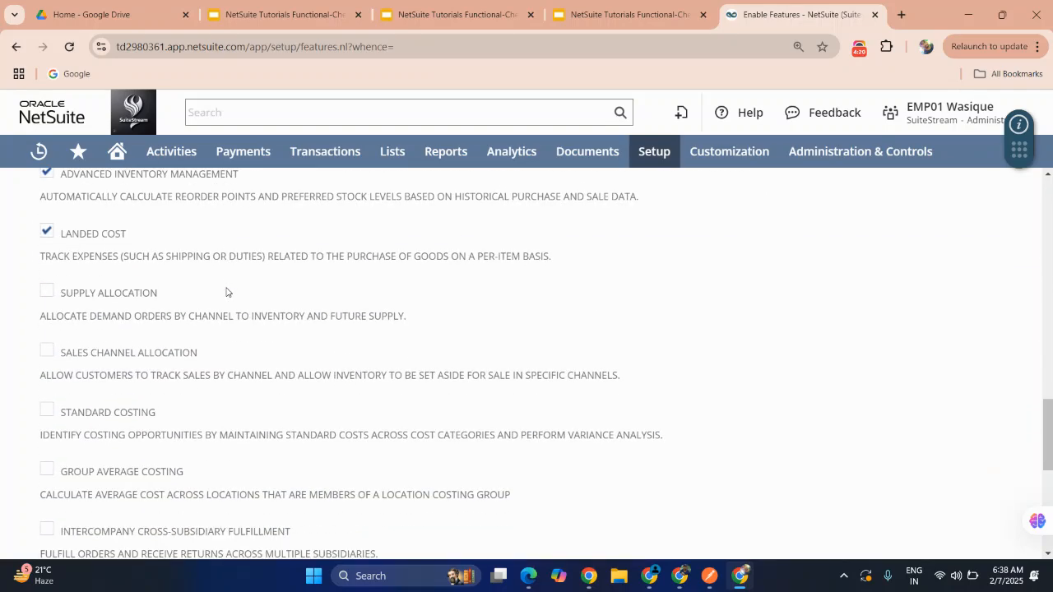
{"action": "scroll", "coordinate": [227, 292], "scroll_direction": "down", "scroll_amount": 1}
{"action": "scroll", "coordinate": [227, 292], "scroll_direction": "down", "scroll_amount": 4}
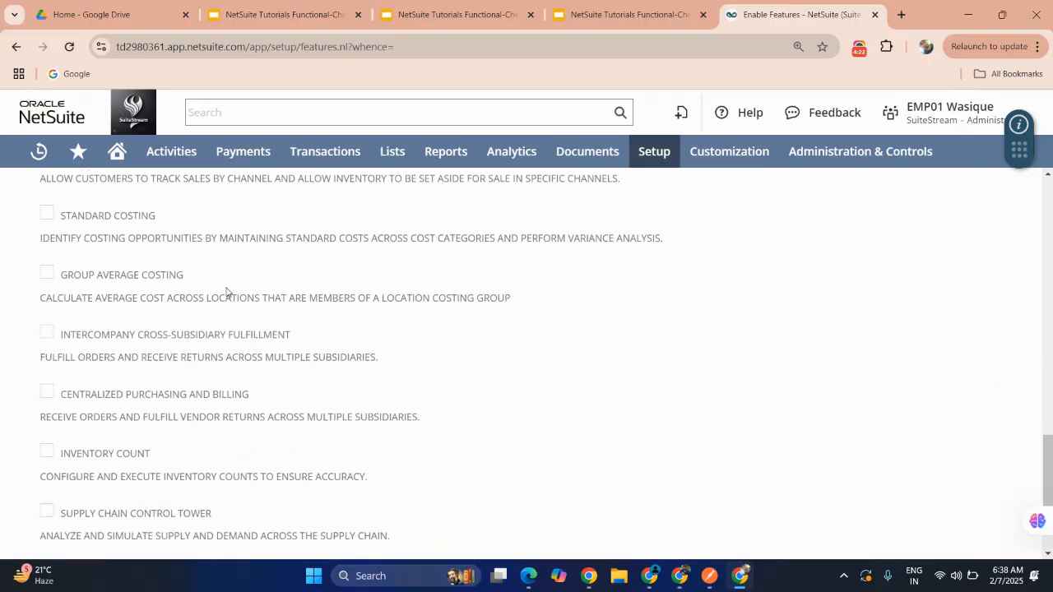
{"action": "scroll", "coordinate": [227, 292], "scroll_direction": "down", "scroll_amount": 1}
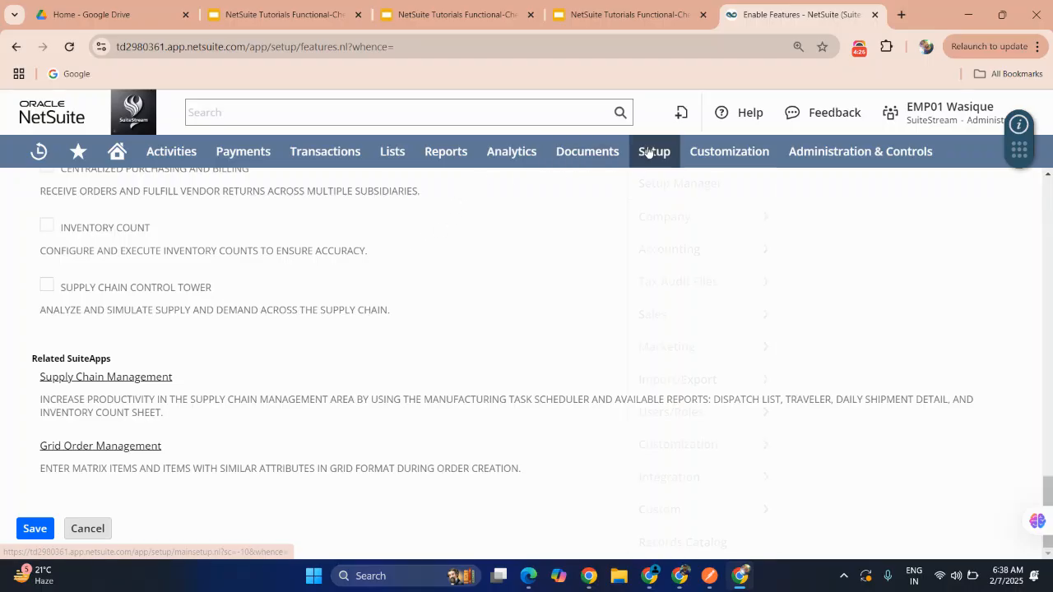
Step: Open the Accounting Preferences page in a new browser tab and switch to it
{"action": "mouse_move", "coordinate": [654, 152]}
{"action": "mouse_move", "coordinate": [669, 249]}
{"action": "scroll", "coordinate": [820, 251], "scroll_direction": "down", "scroll_amount": 4}
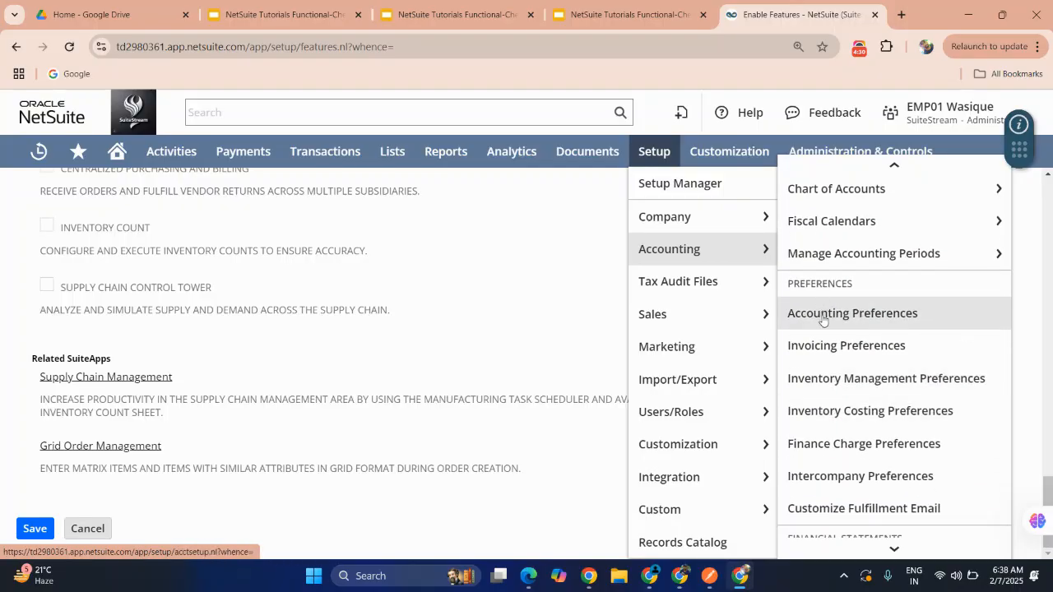
{"action": "right_click", "coordinate": [823, 320]}
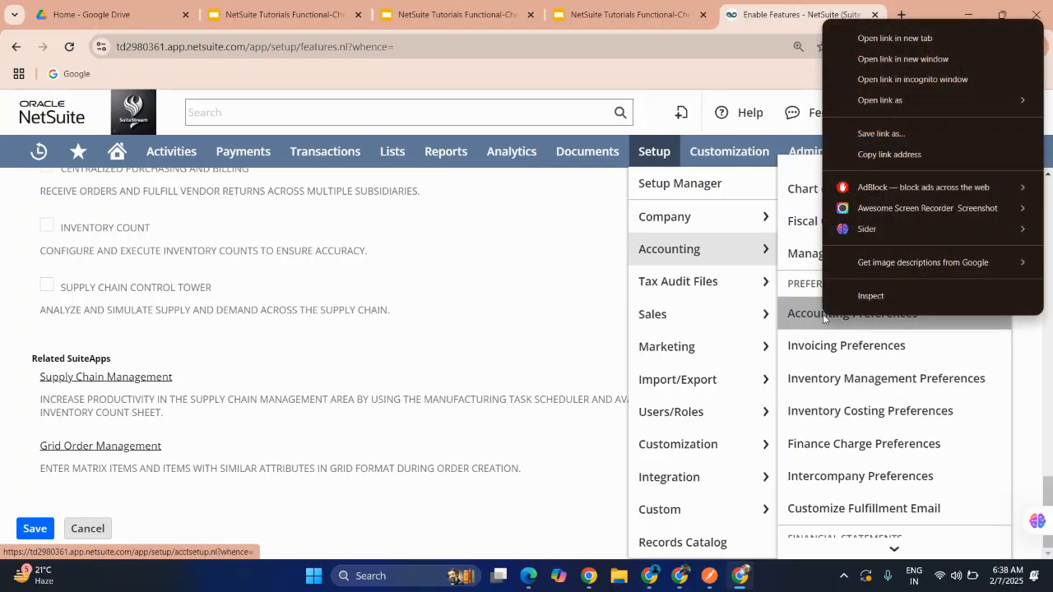
{"action": "left_click", "coordinate": [890, 39]}
{"action": "left_click", "coordinate": [771, 14]}
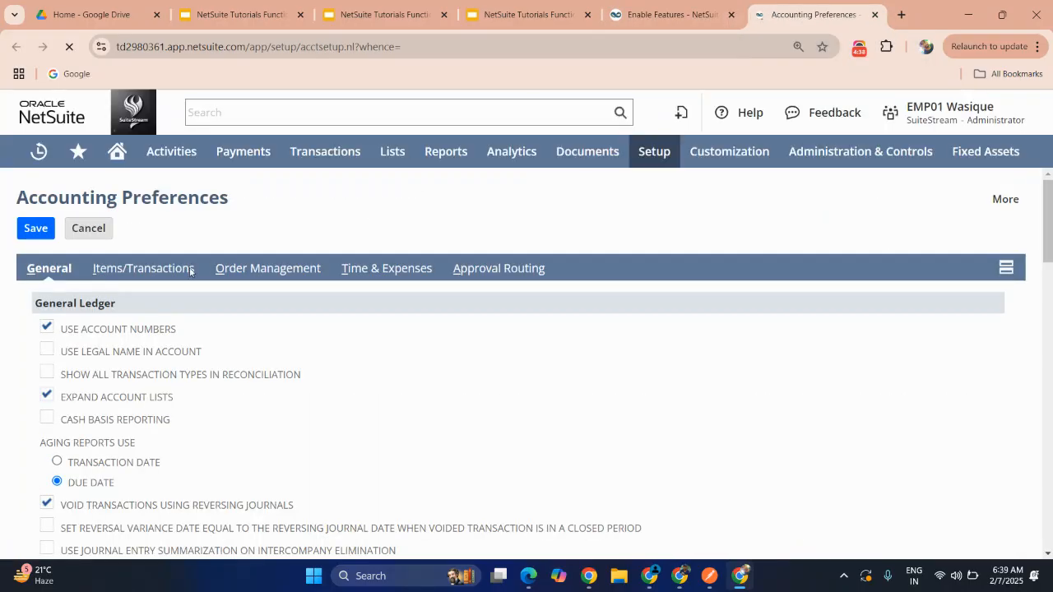
Step: Examine the Items/Transactions accounting preferences from the default accounts down to the other item preferences
{"action": "left_click", "coordinate": [143, 268]}
{"action": "scroll", "coordinate": [183, 278], "scroll_direction": "down", "scroll_amount": 2}
{"action": "scroll", "coordinate": [182, 278], "scroll_direction": "down", "scroll_amount": 12}
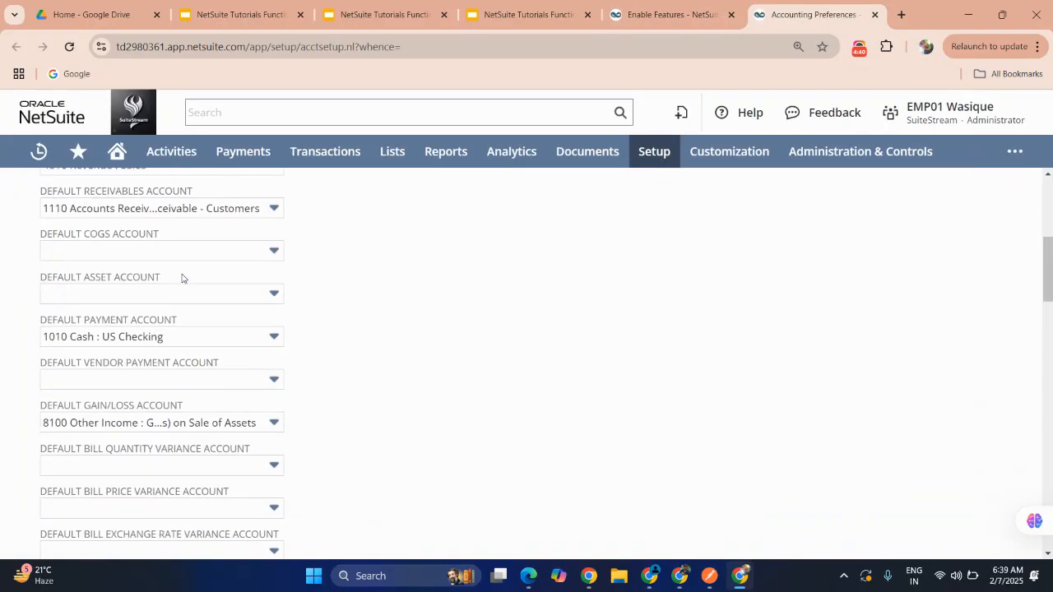
{"action": "scroll", "coordinate": [183, 278], "scroll_direction": "down", "scroll_amount": 3}
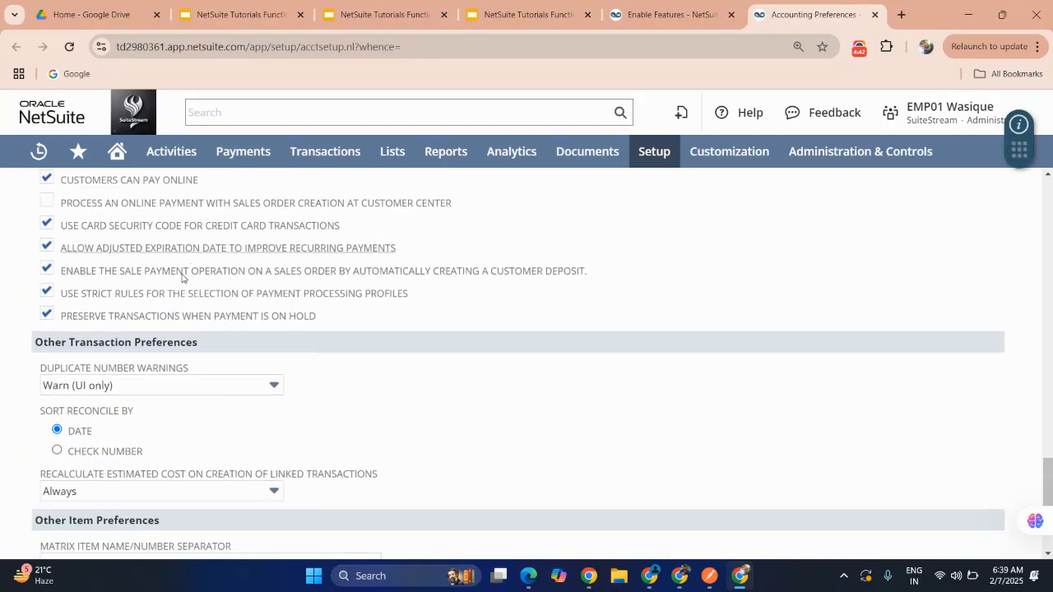
{"action": "scroll", "coordinate": [183, 278], "scroll_direction": "up", "scroll_amount": 15}
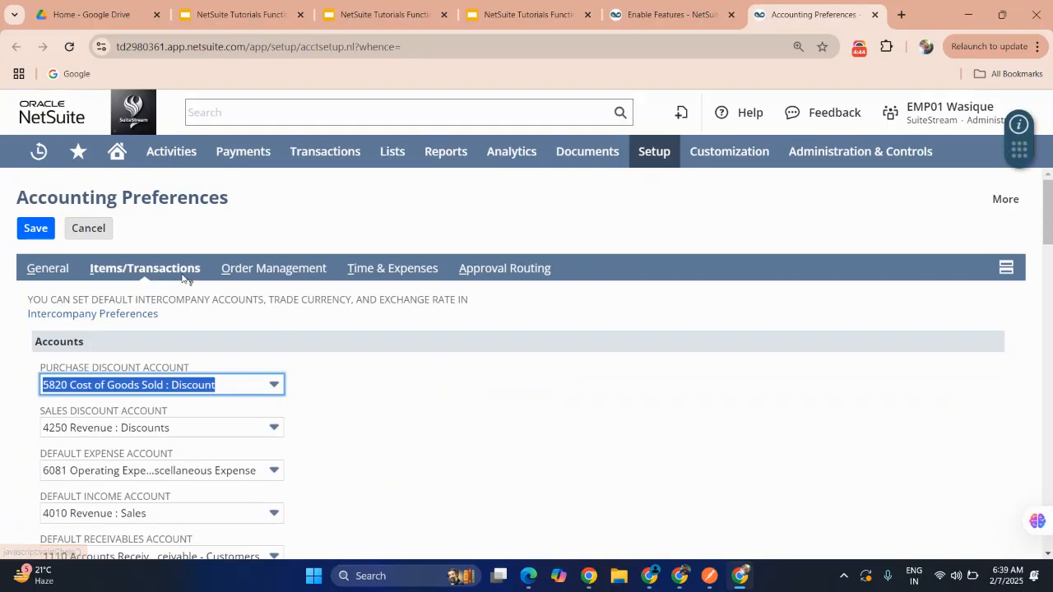
Step: Examine the General accounting preferences from the General Ledger options down to Exchange Rate Integration
{"action": "left_click", "coordinate": [30, 273]}
{"action": "scroll", "coordinate": [189, 343], "scroll_direction": "down", "scroll_amount": 2}
{"action": "scroll", "coordinate": [189, 343], "scroll_direction": "down", "scroll_amount": 12}
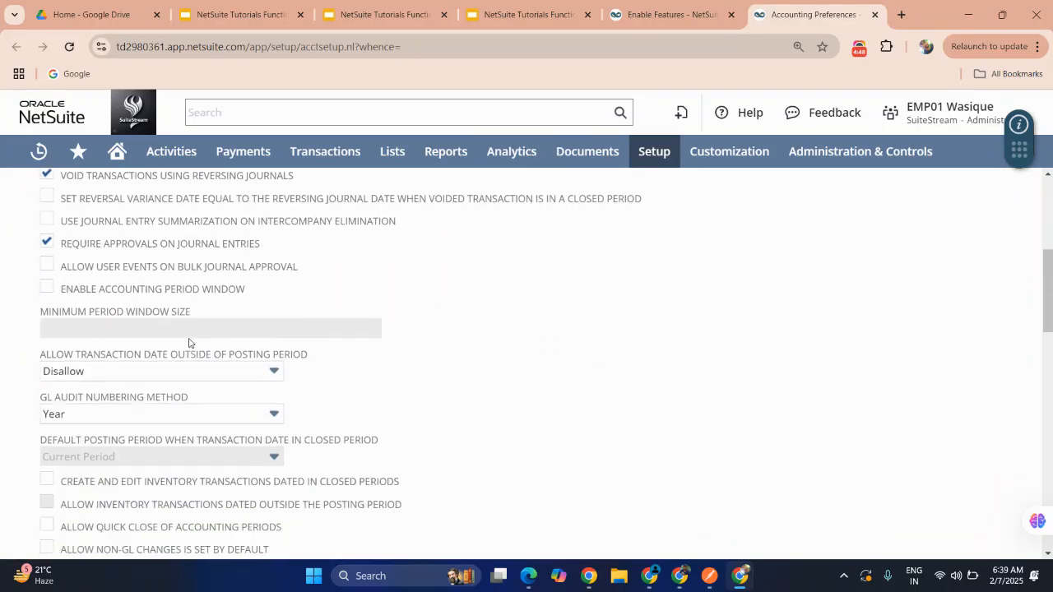
{"action": "scroll", "coordinate": [189, 343], "scroll_direction": "down", "scroll_amount": 5}
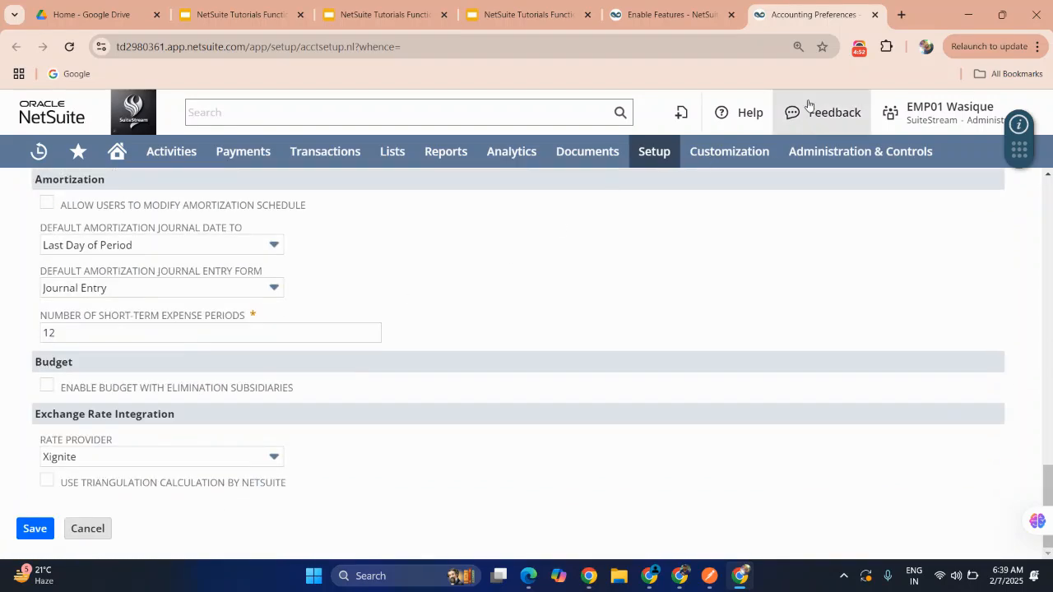
{"action": "left_click", "coordinate": [864, 52]}
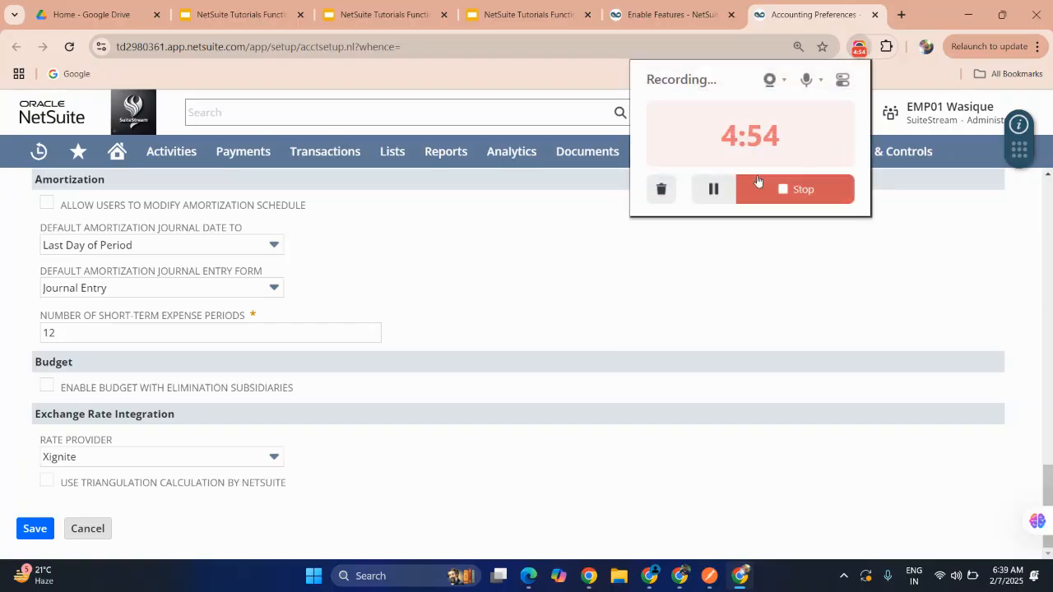
{"action": "left_click", "coordinate": [707, 197]}
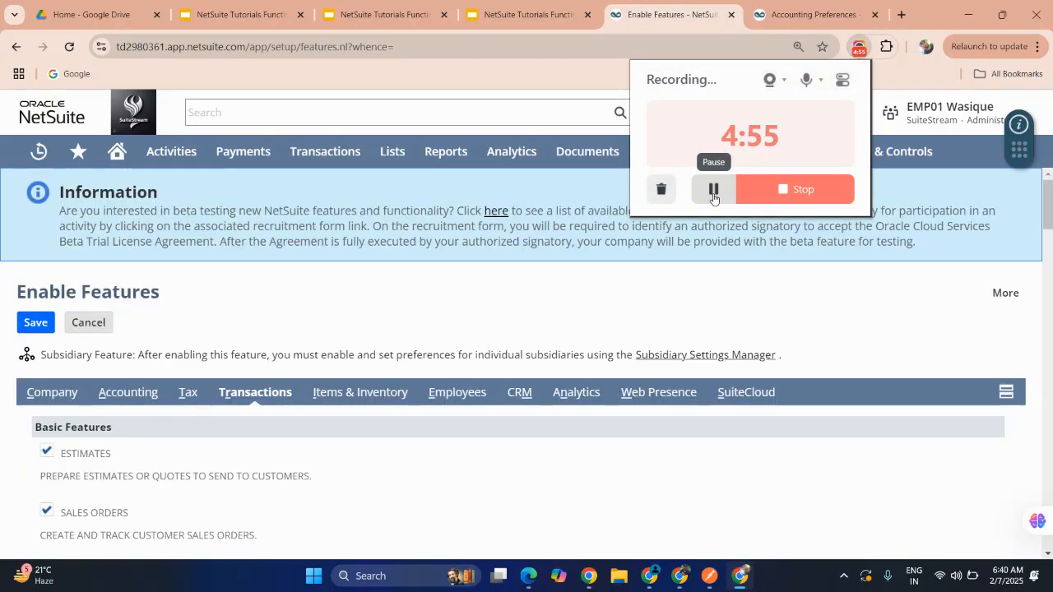
{"action": "left_click", "coordinate": [519, 305]}
Step: Check the Transactions features, including Multiple Prices and Quantity Pricing under Sales, and save the Enable Features page
{"action": "scroll", "coordinate": [519, 309], "scroll_direction": "down", "scroll_amount": 2}
{"action": "scroll", "coordinate": [519, 309], "scroll_direction": "down", "scroll_amount": 10}
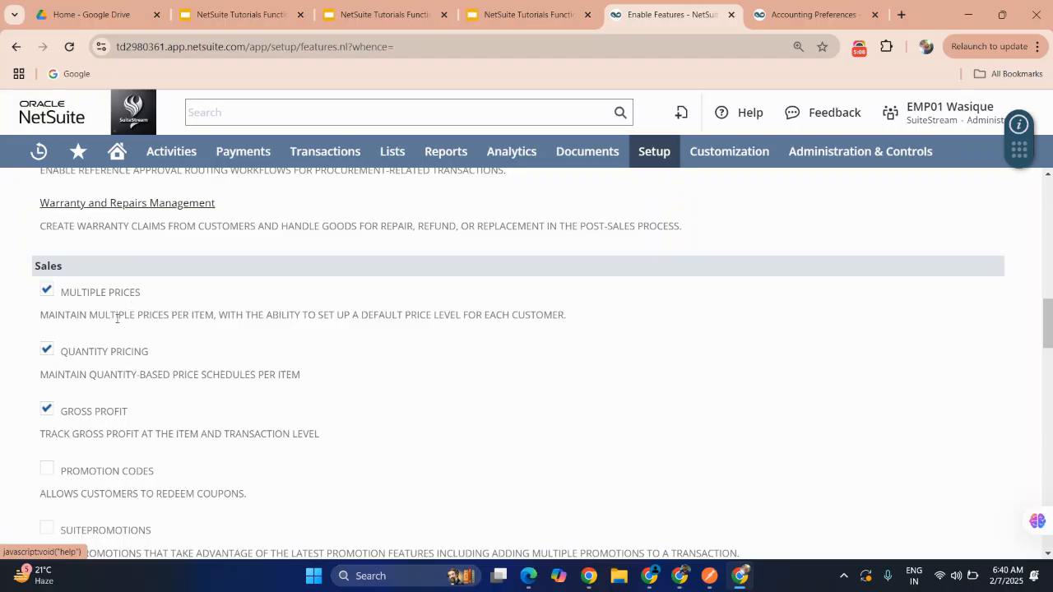
{"action": "scroll", "coordinate": [110, 366], "scroll_direction": "down", "scroll_amount": 7}
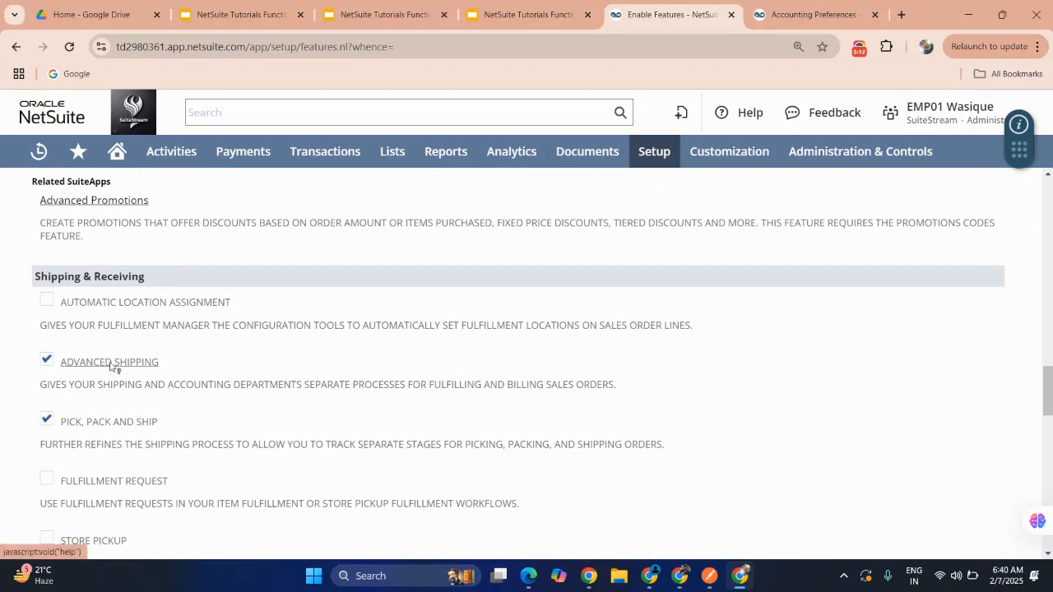
{"action": "scroll", "coordinate": [109, 362], "scroll_direction": "down", "scroll_amount": 7}
{"action": "scroll", "coordinate": [109, 362], "scroll_direction": "up", "scroll_amount": 3}
{"action": "scroll", "coordinate": [110, 362], "scroll_direction": "down", "scroll_amount": 1}
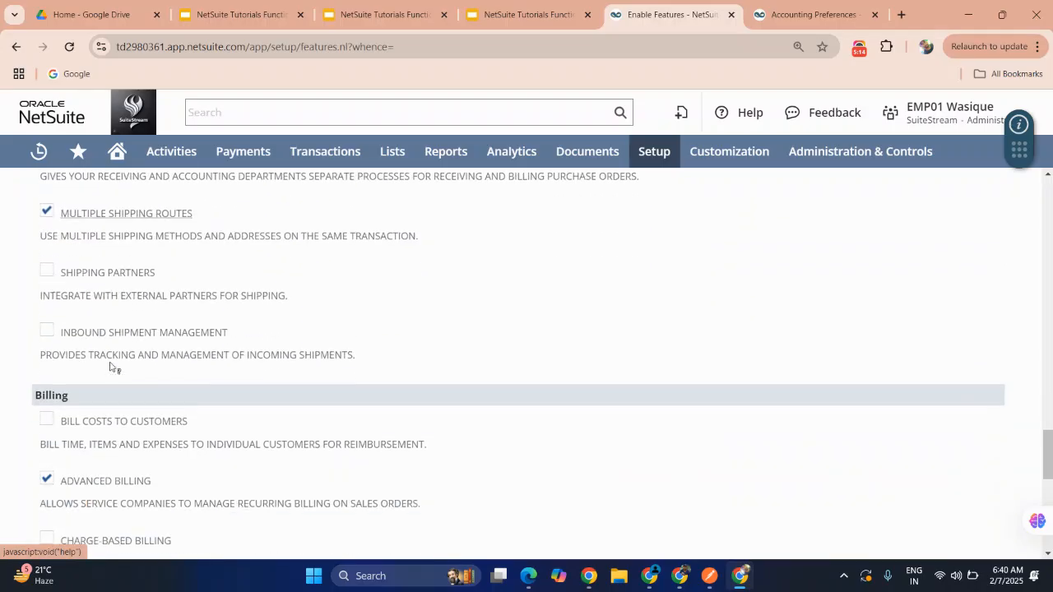
{"action": "scroll", "coordinate": [110, 361], "scroll_direction": "up", "scroll_amount": 1}
{"action": "scroll", "coordinate": [109, 366], "scroll_direction": "down", "scroll_amount": 2}
{"action": "scroll", "coordinate": [110, 366], "scroll_direction": "down", "scroll_amount": 4}
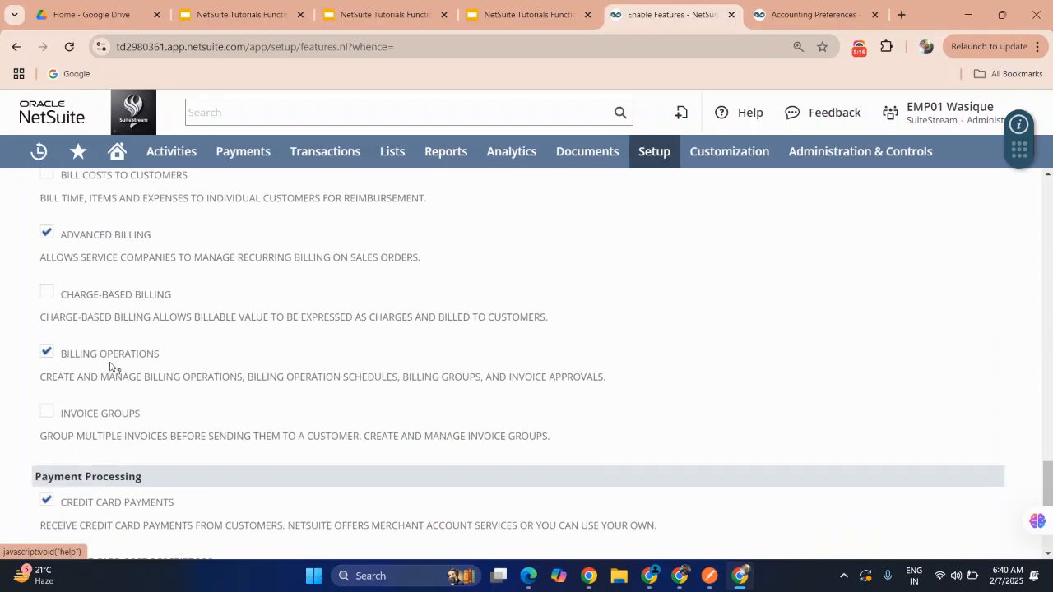
{"action": "scroll", "coordinate": [110, 366], "scroll_direction": "down", "scroll_amount": 2}
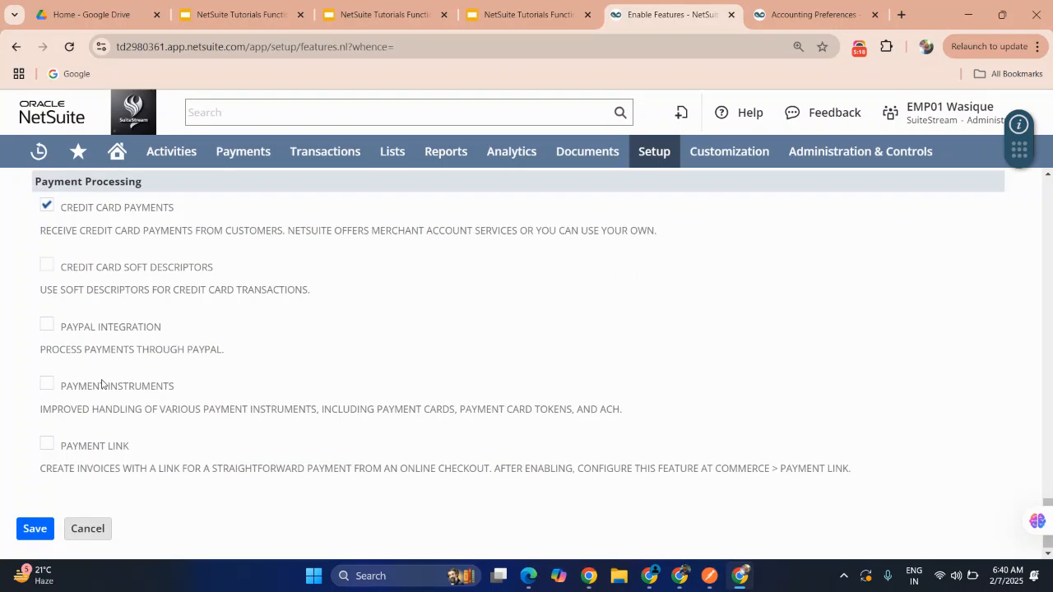
{"action": "left_click", "coordinate": [33, 528]}
Step: Consult the item pricing slide in Google Slides, return to Accounting Preferences in NetSuite, and show the Items/Transactions preferences
{"action": "left_click", "coordinate": [255, 10]}
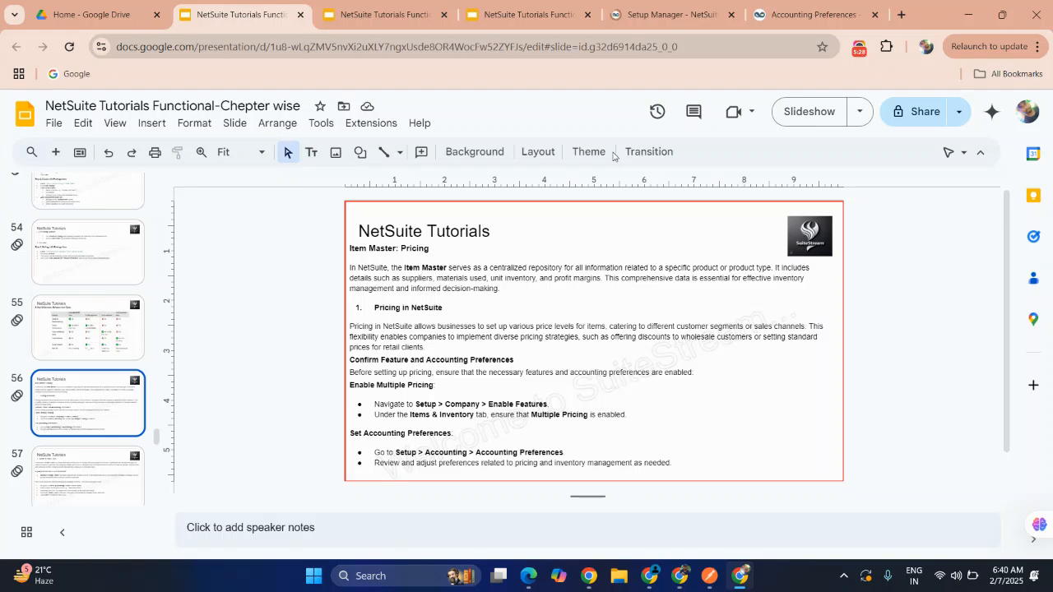
{"action": "left_click", "coordinate": [781, 14]}
{"action": "scroll", "coordinate": [370, 272], "scroll_direction": "up", "scroll_amount": 10}
{"action": "scroll", "coordinate": [369, 272], "scroll_direction": "up", "scroll_amount": 10}
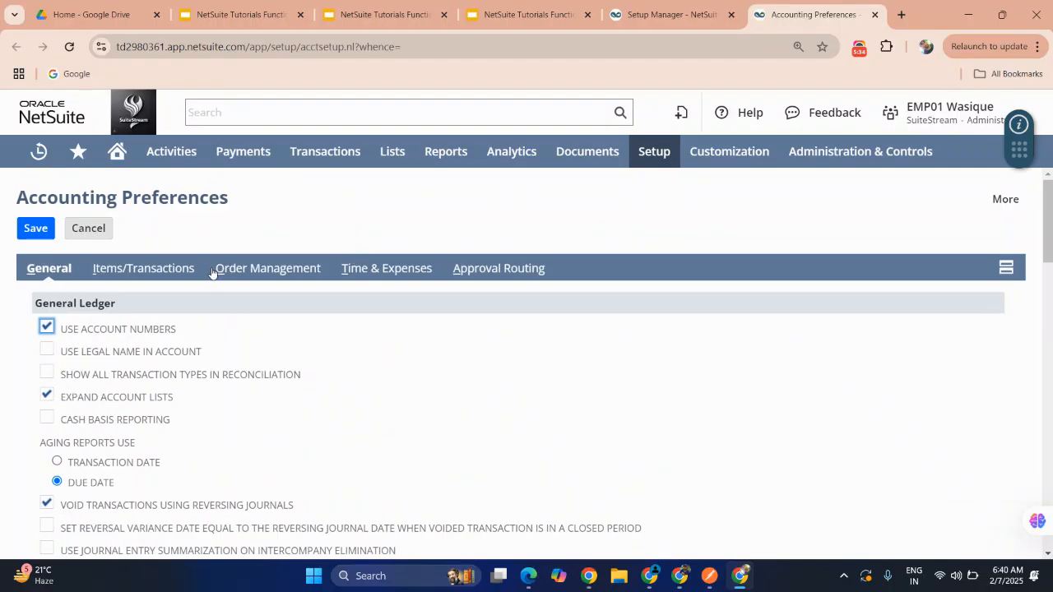
{"action": "left_click", "coordinate": [176, 270]}
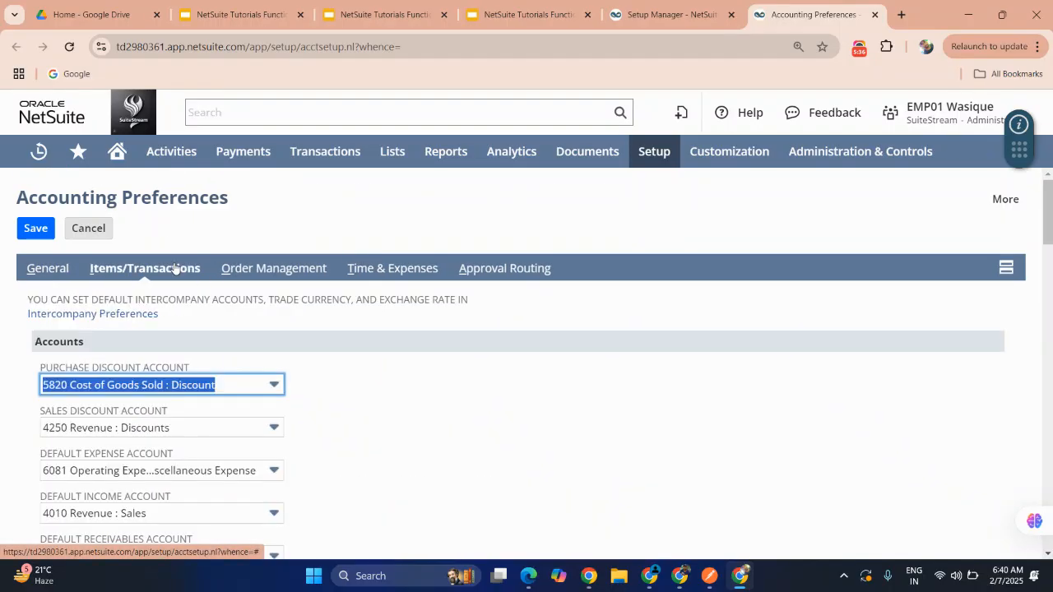
Step: Examine the Items/Transactions preferences from the default accounts down to the maximum number of quantity-based price levels under Sales & Pricing
{"action": "scroll", "coordinate": [174, 267], "scroll_direction": "down", "scroll_amount": 4}
{"action": "scroll", "coordinate": [173, 266], "scroll_direction": "down", "scroll_amount": 3}
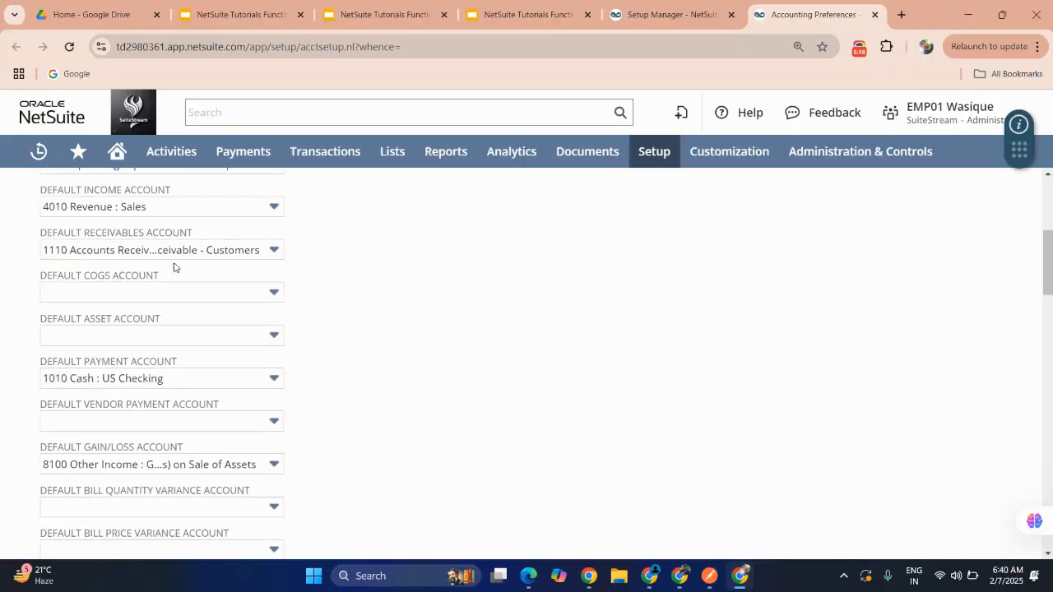
{"action": "scroll", "coordinate": [174, 266], "scroll_direction": "down", "scroll_amount": 3}
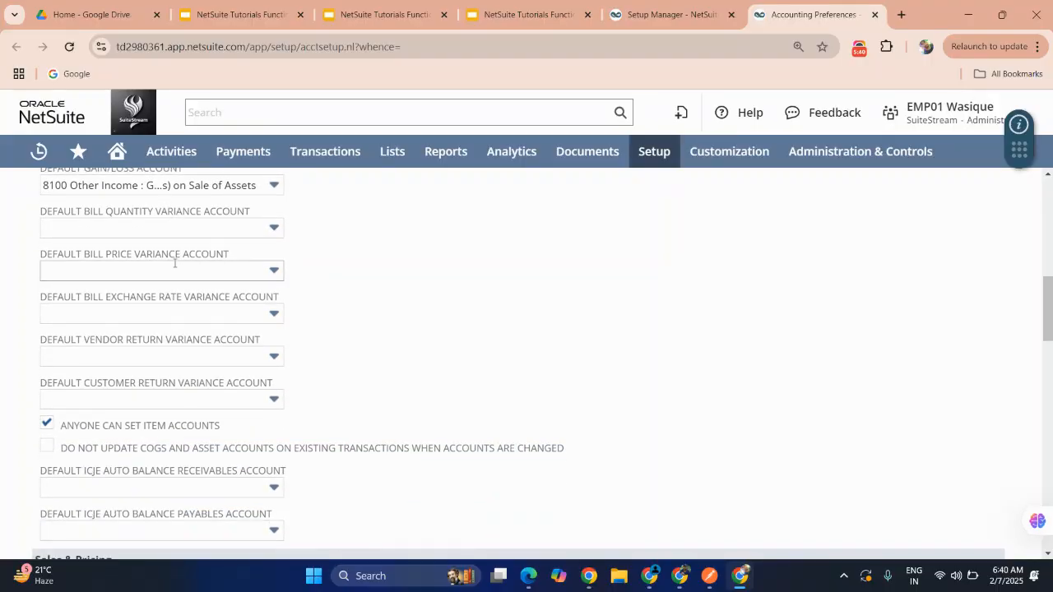
{"action": "scroll", "coordinate": [174, 266], "scroll_direction": "down", "scroll_amount": 1}
{"action": "scroll", "coordinate": [136, 370], "scroll_direction": "down", "scroll_amount": 5}
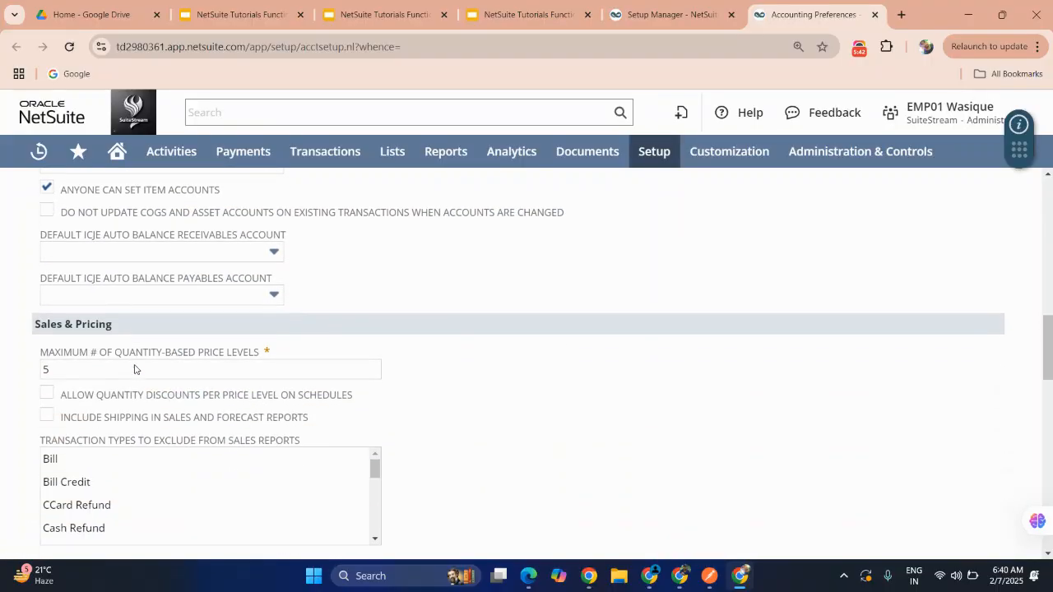
{"action": "scroll", "coordinate": [136, 370], "scroll_direction": "up", "scroll_amount": 1}
{"action": "scroll", "coordinate": [135, 370], "scroll_direction": "down", "scroll_amount": 2}
{"action": "scroll", "coordinate": [136, 371], "scroll_direction": "up", "scroll_amount": 1}
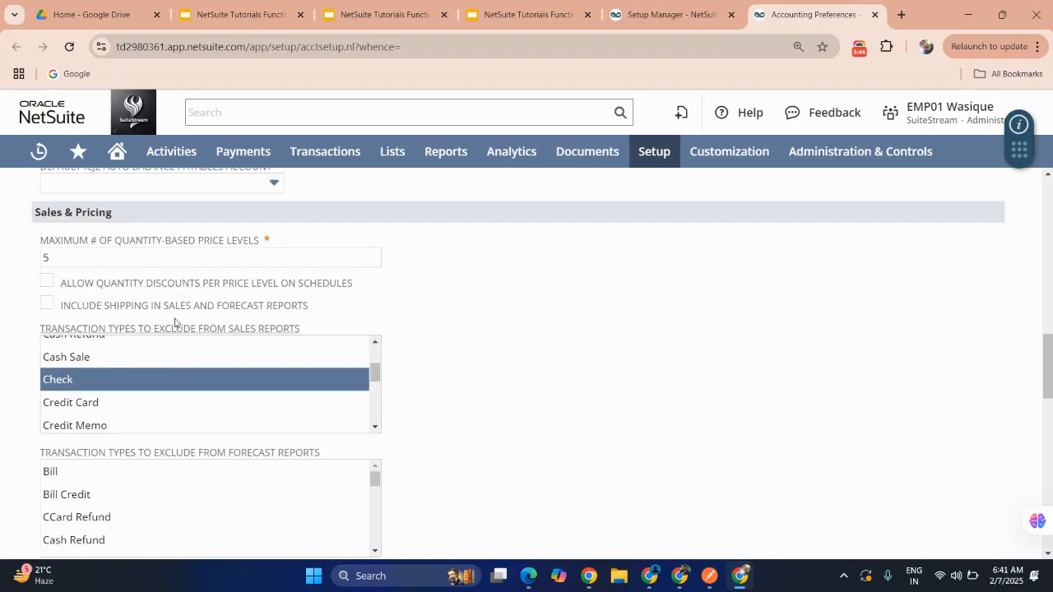
{"action": "left_click", "coordinate": [138, 257]}
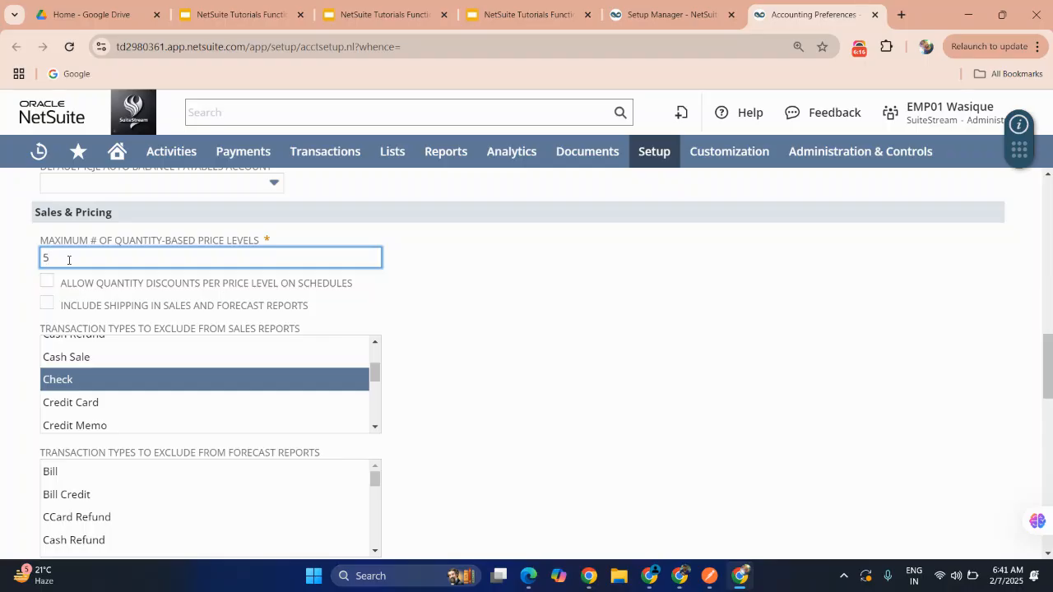
Step: Leave Accounting Preferences and open the Accounting Lists page from the accounting setup
{"action": "scroll", "coordinate": [148, 261], "scroll_direction": "up", "scroll_amount": 15}
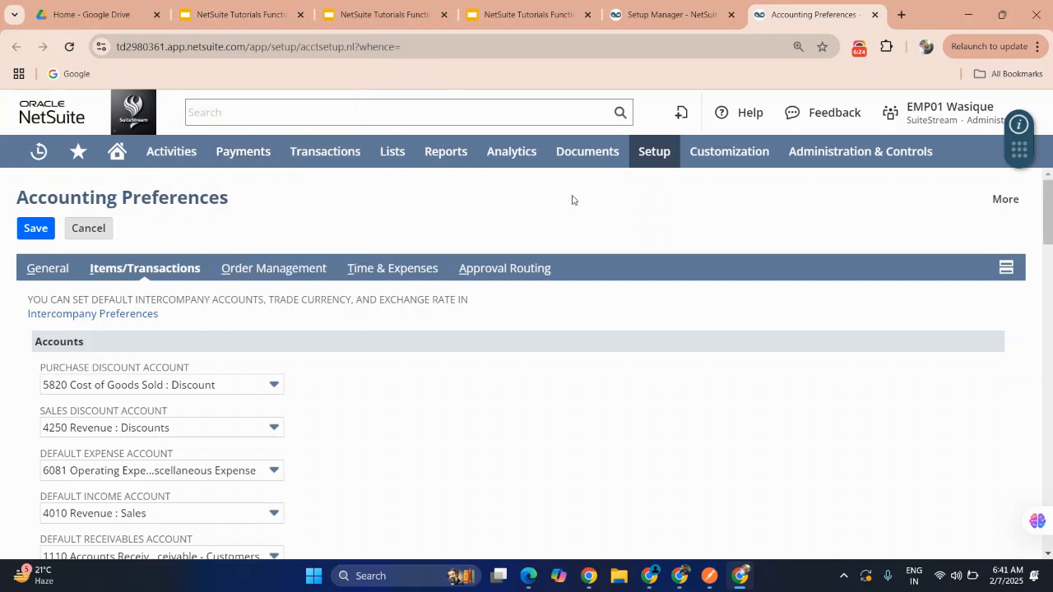
{"action": "mouse_move", "coordinate": [658, 160]}
{"action": "mouse_move", "coordinate": [670, 243]}
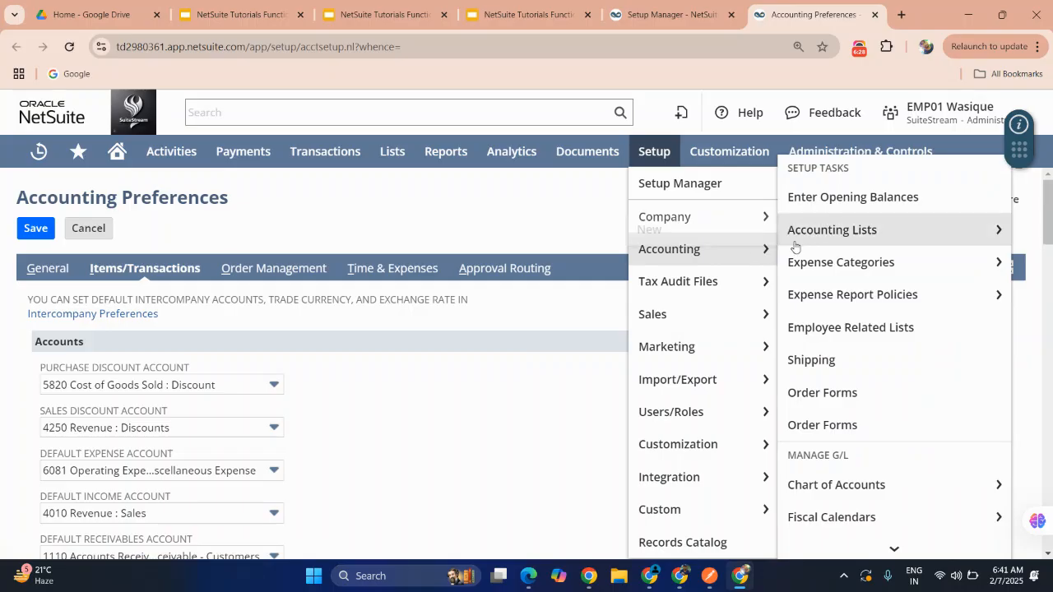
{"action": "left_click", "coordinate": [809, 239]}
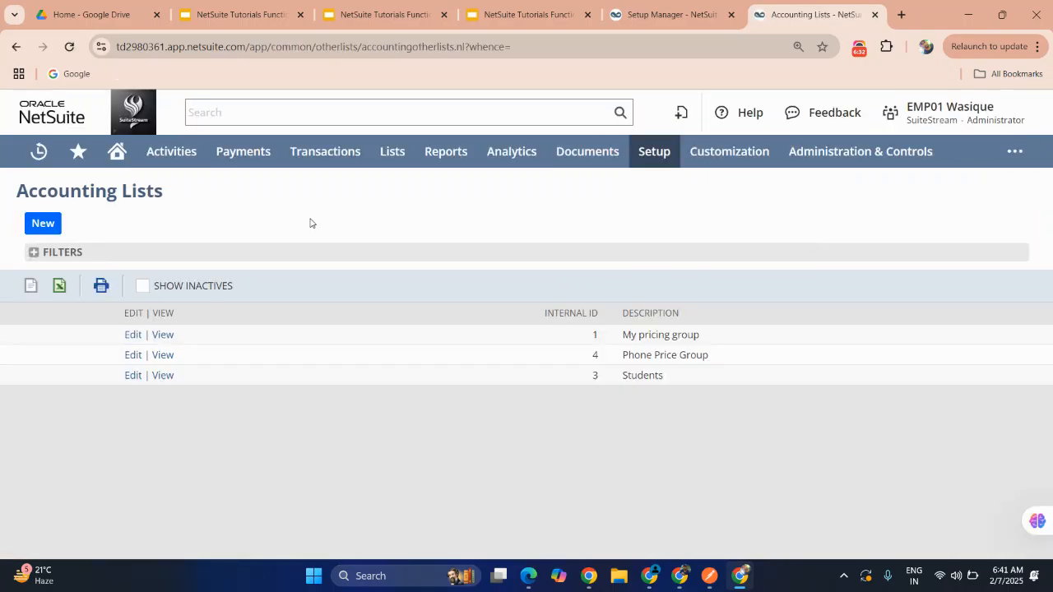
Step: Expand the filters of the Accounting Lists and set the list type to Price Level
{"action": "right_click", "coordinate": [62, 253]}
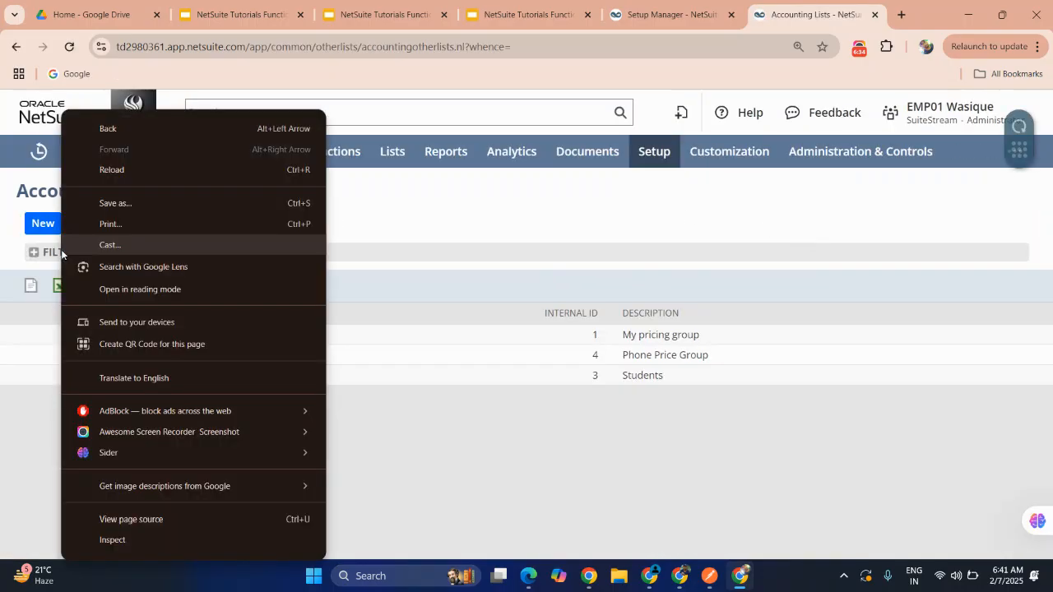
{"action": "left_click", "coordinate": [47, 251]}
{"action": "left_click", "coordinate": [91, 294]}
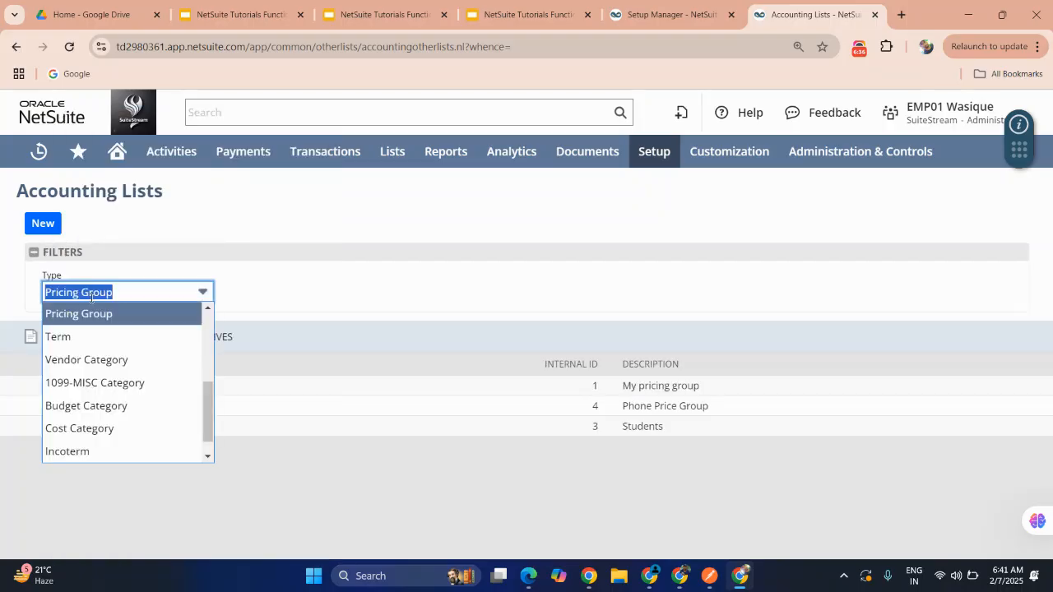
{"action": "type", "text": "p"}
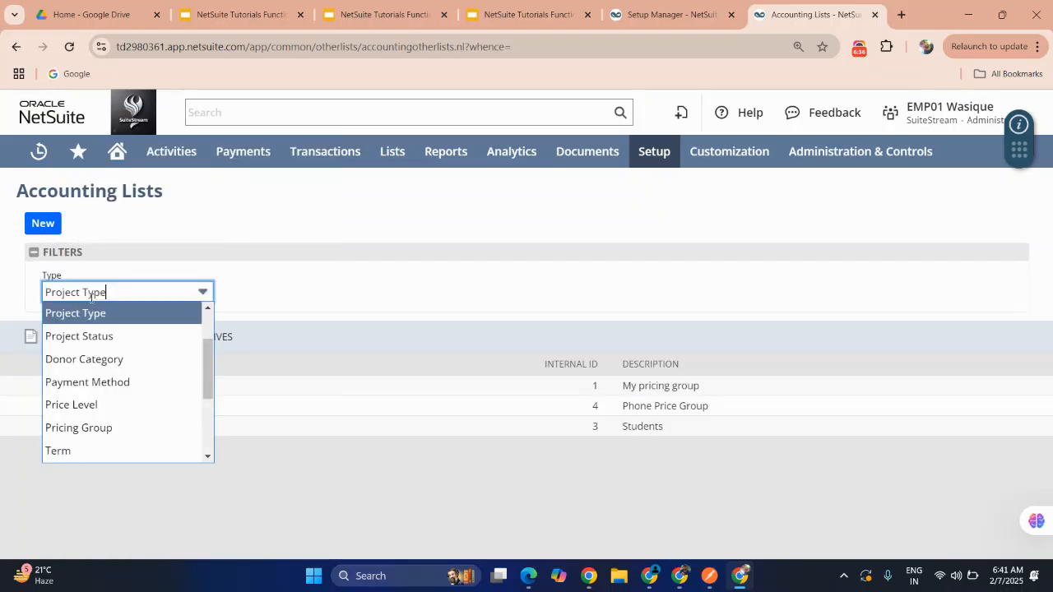
{"action": "type", "text": "rice Level"}
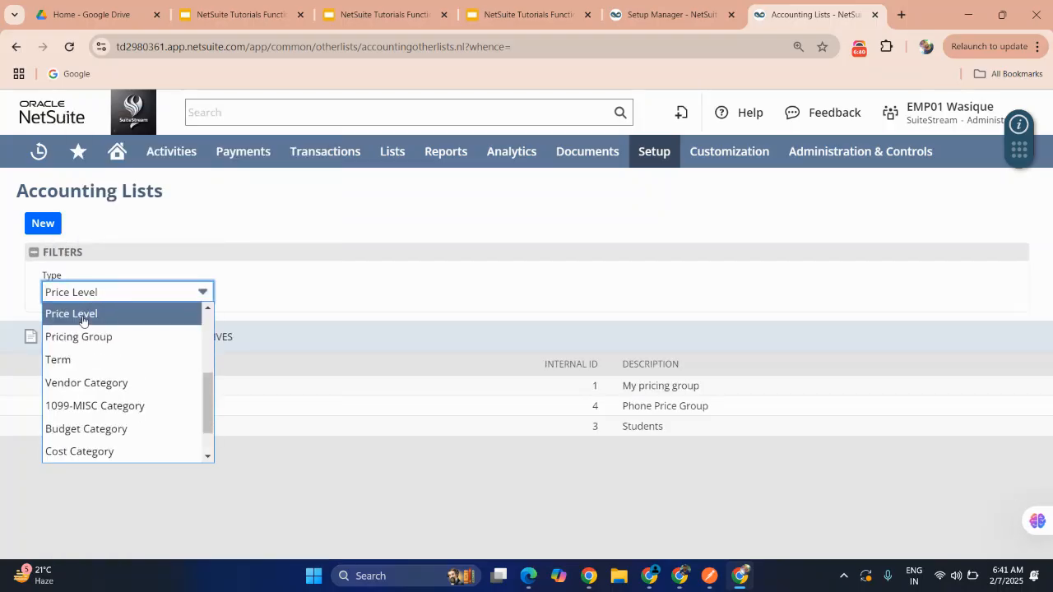
{"action": "left_click", "coordinate": [79, 322]}
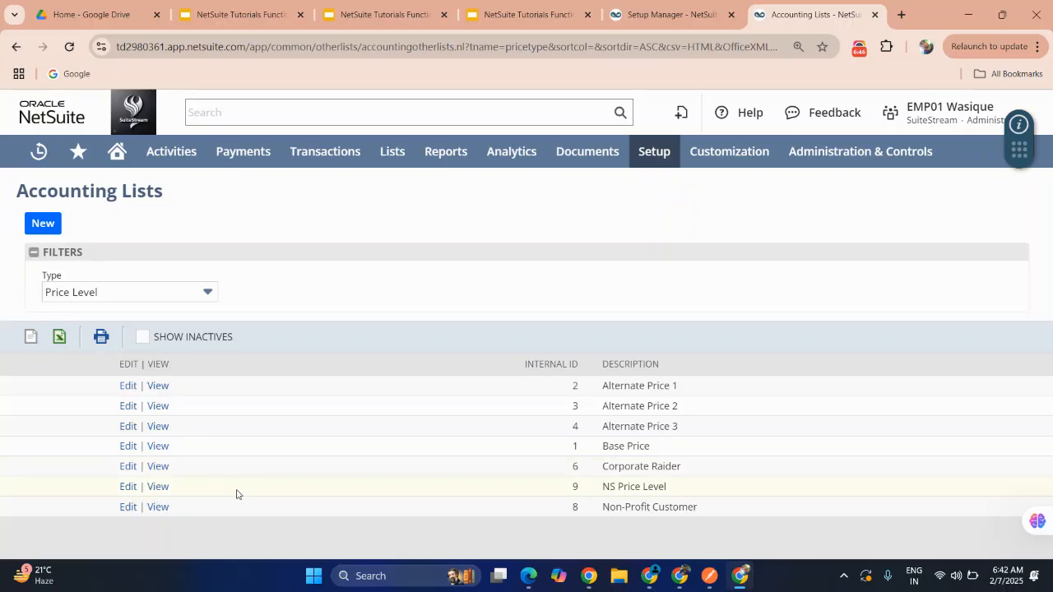
Step: Open the NS Price Level record for editing, enable updating of existing prices, and save the record
{"action": "left_click", "coordinate": [153, 487]}
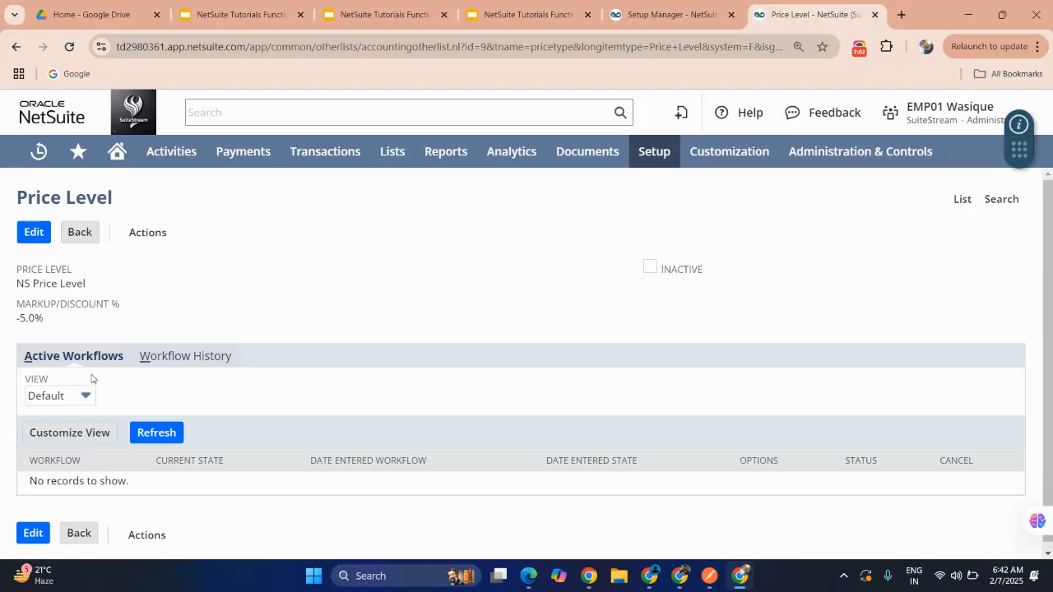
{"action": "left_click", "coordinate": [33, 234]}
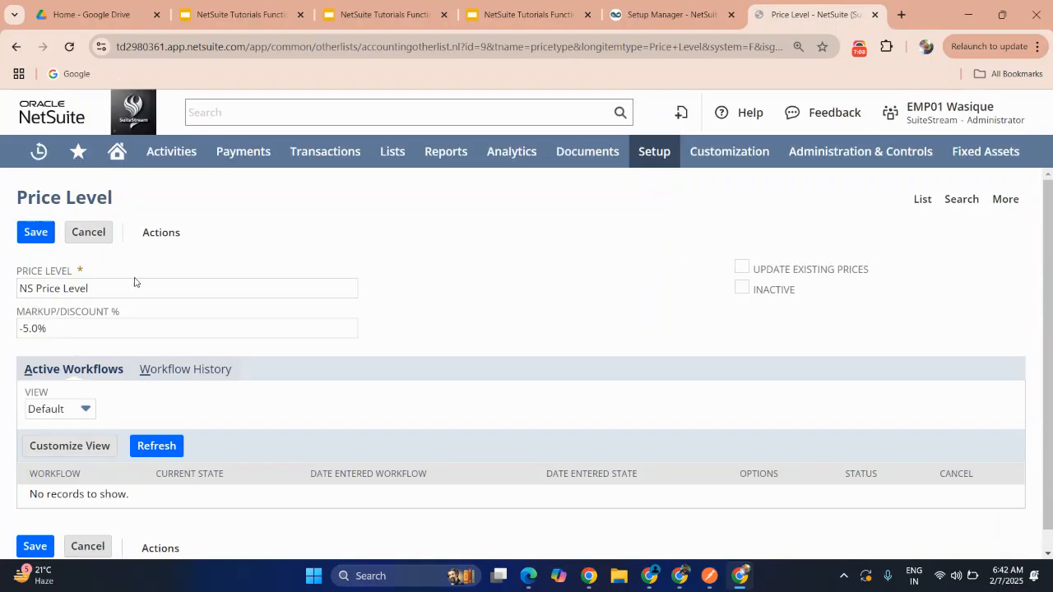
{"action": "left_click_drag", "start_coordinate": [98, 292], "coordinate": [18, 289]}
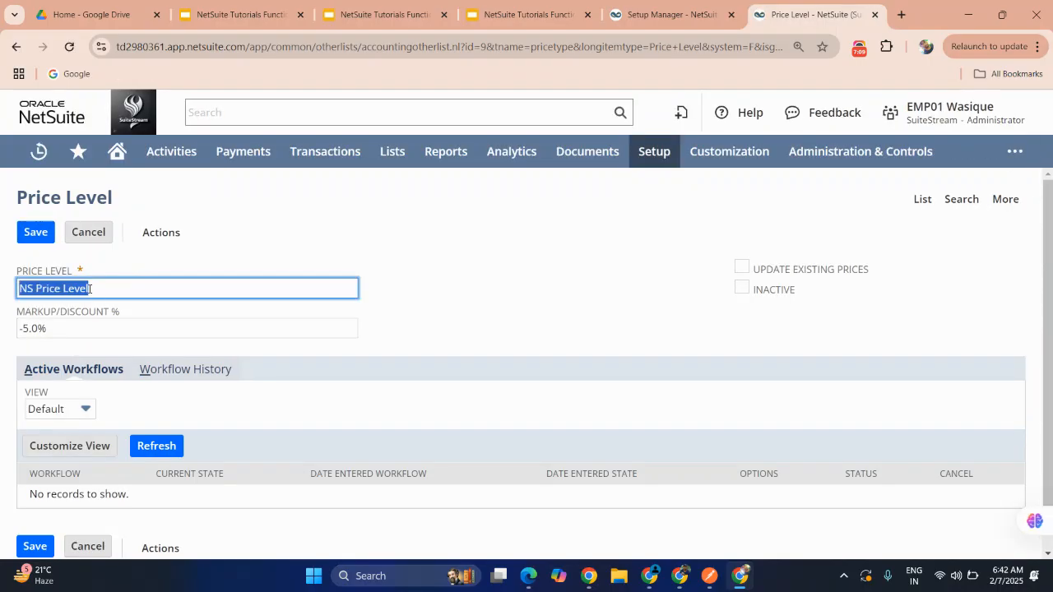
{"action": "left_click", "coordinate": [58, 328]}
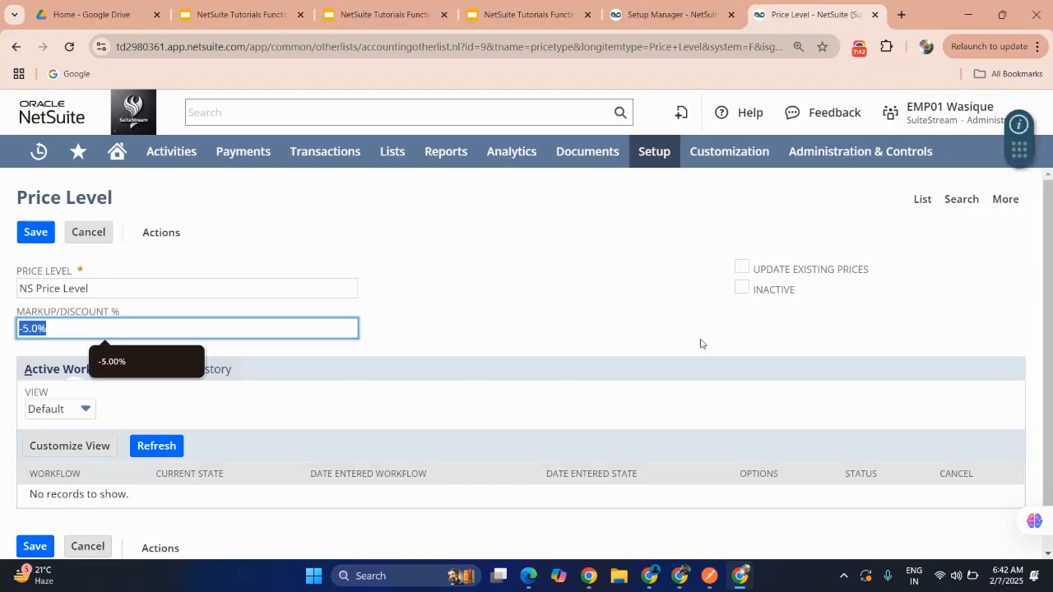
{"action": "left_click", "coordinate": [741, 266]}
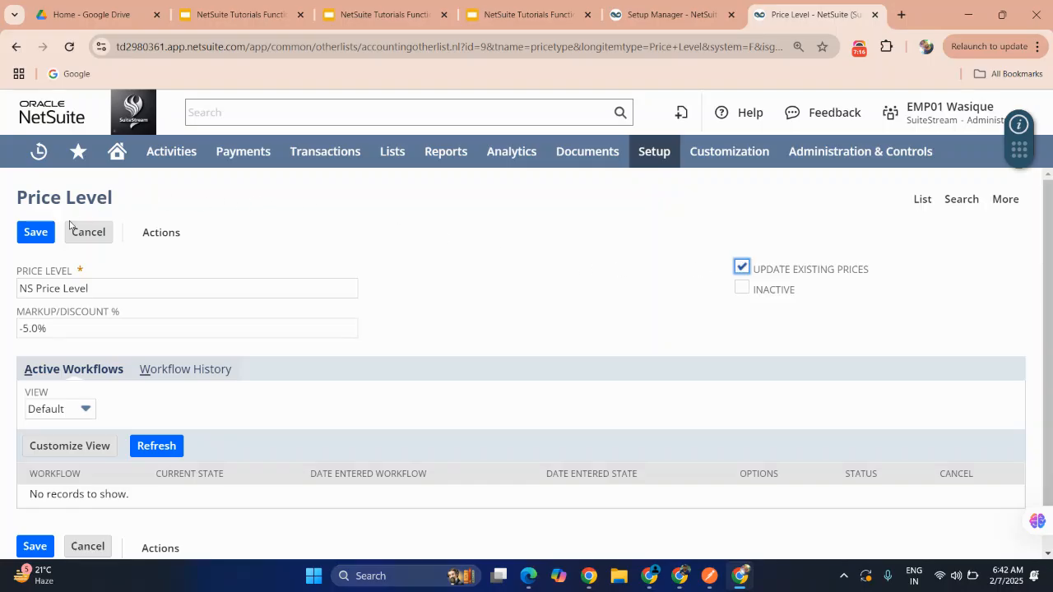
{"action": "left_click", "coordinate": [28, 233]}
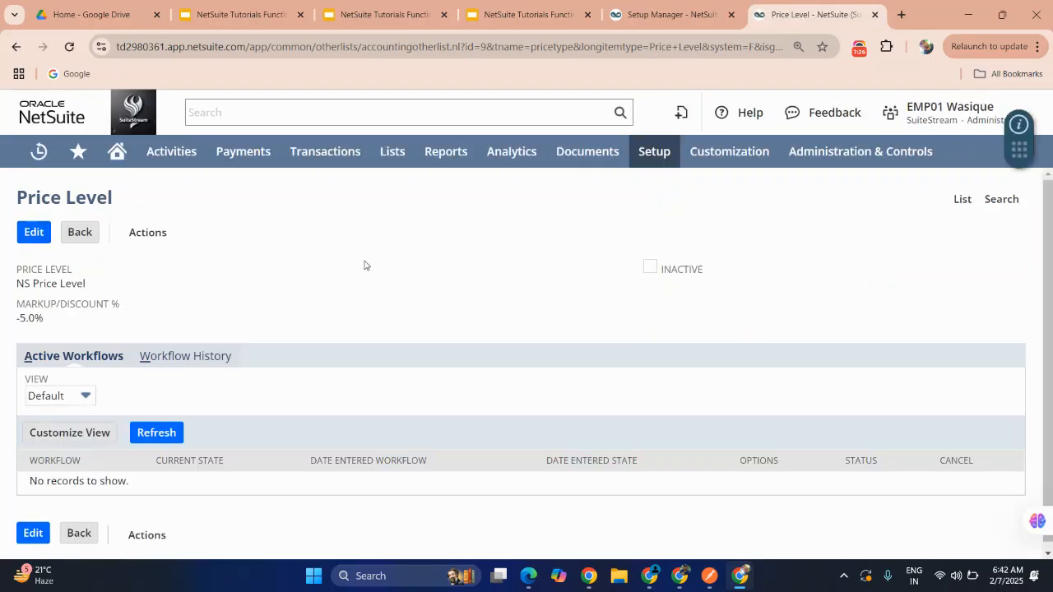
Step: Switch to the Google Slides tutorial deck and present the "Create a Price Level" slide full screen
{"action": "left_click", "coordinate": [283, 12]}
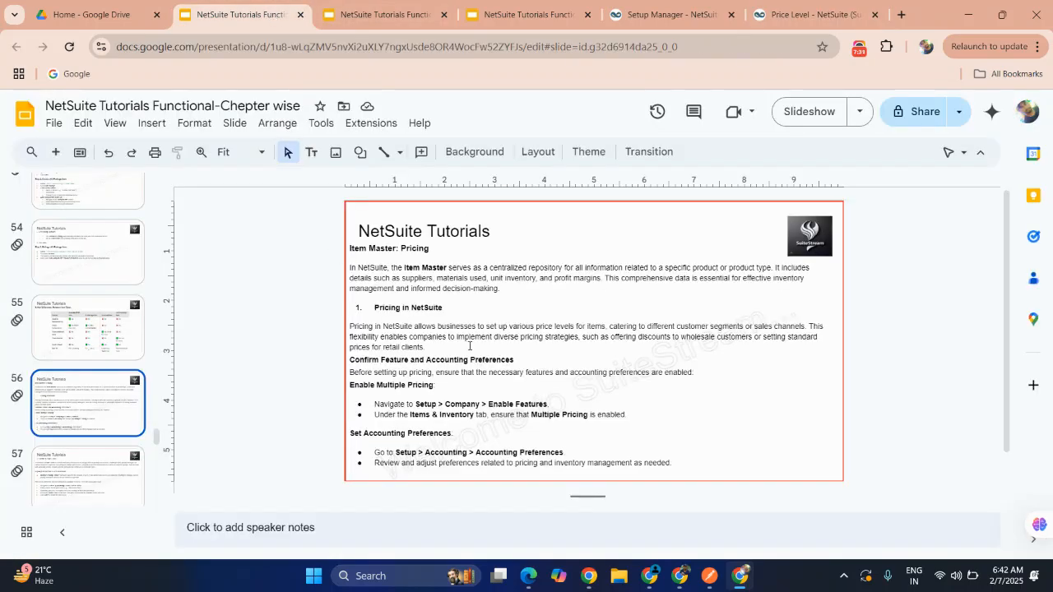
{"action": "key", "text": "Down"}
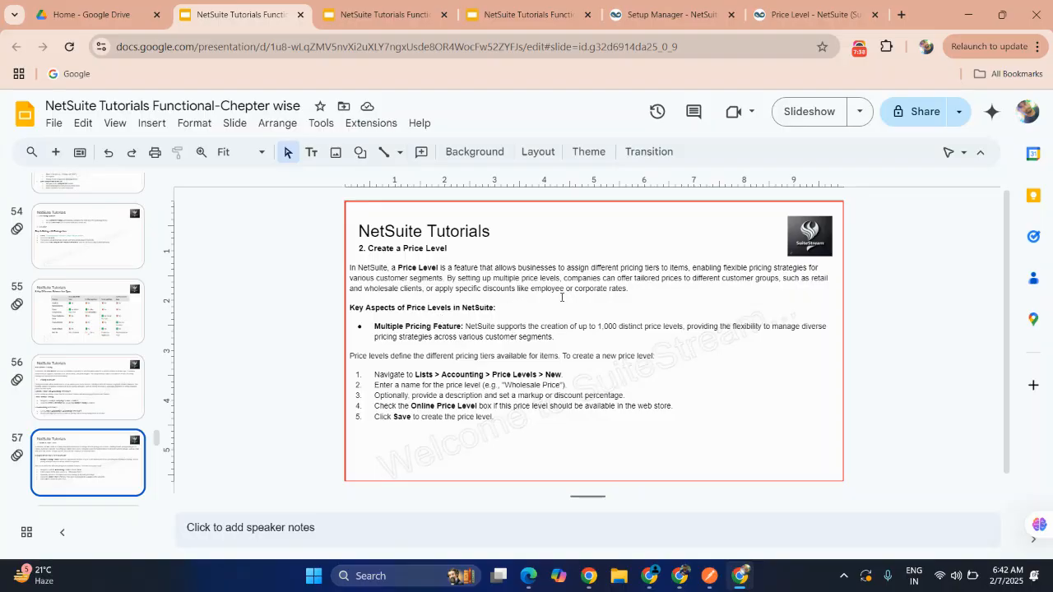
{"action": "left_click", "coordinate": [802, 109]}
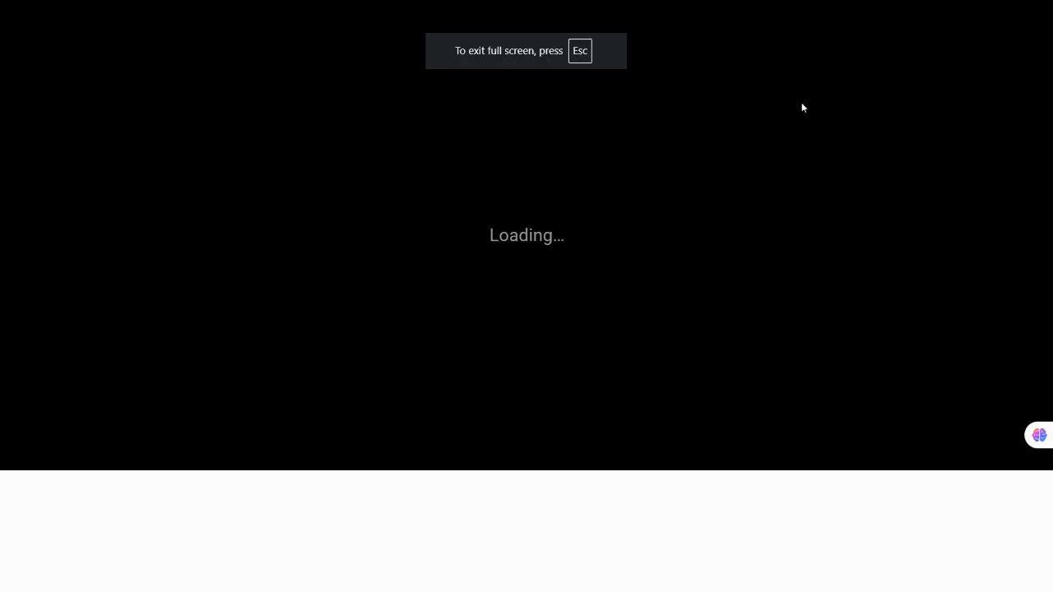